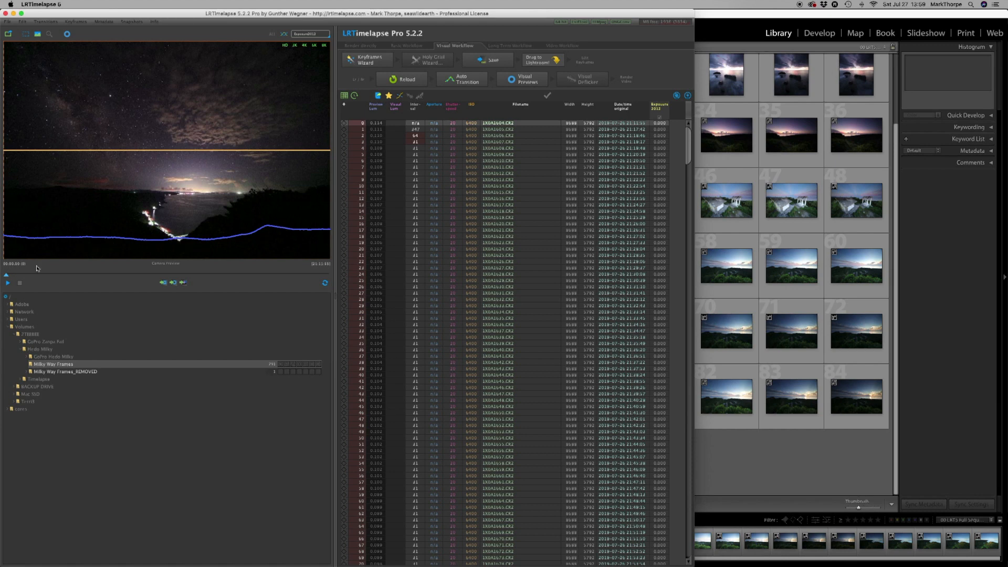
Play back the Milky Way Frames sequence preview to check the footage.
left_click(8, 284)
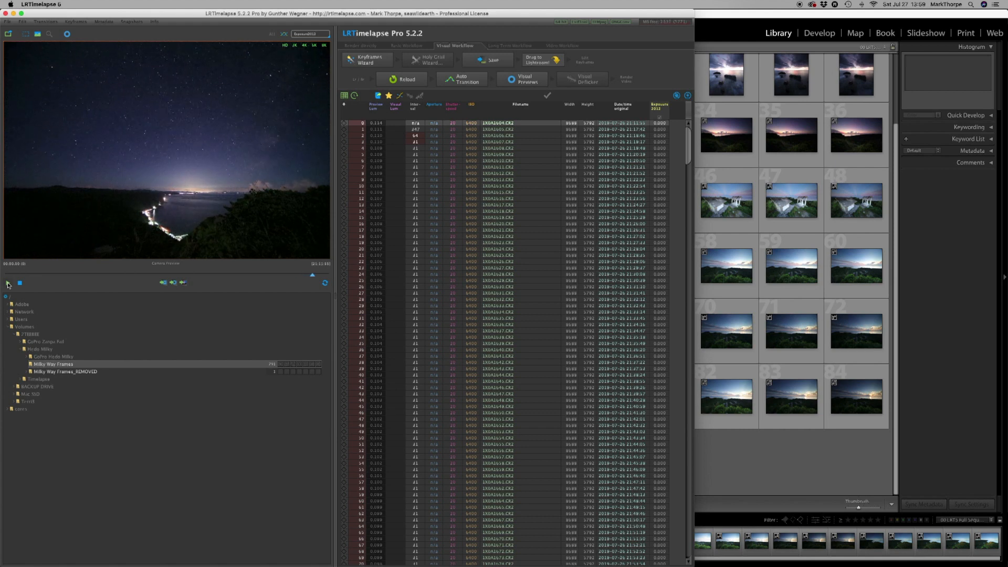
left_click(7, 283)
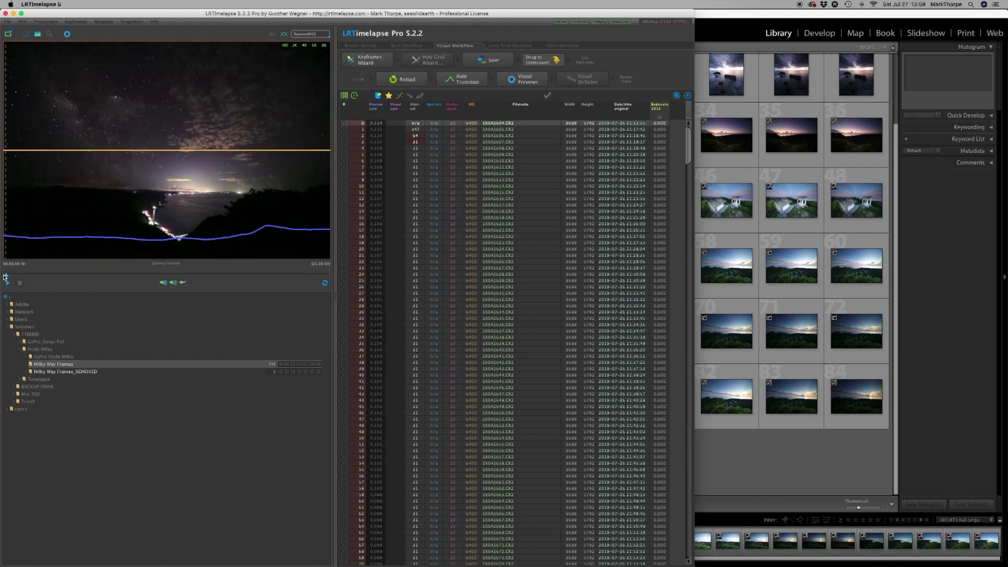
left_click(20, 282)
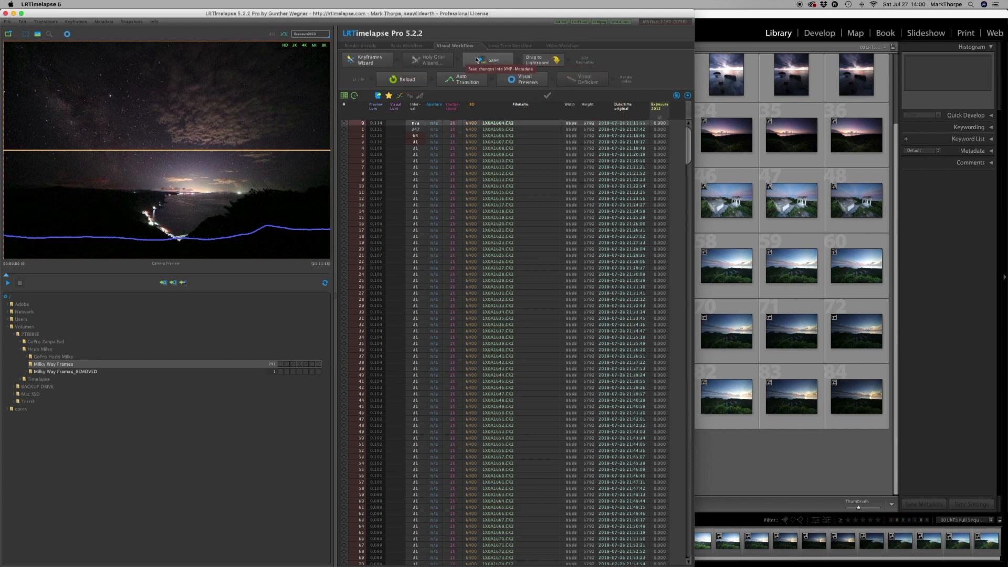
Create two keyframes for the Milky Way Frames sequence with the Keyframes Wizard and save them to the metadata.
left_click(369, 61)
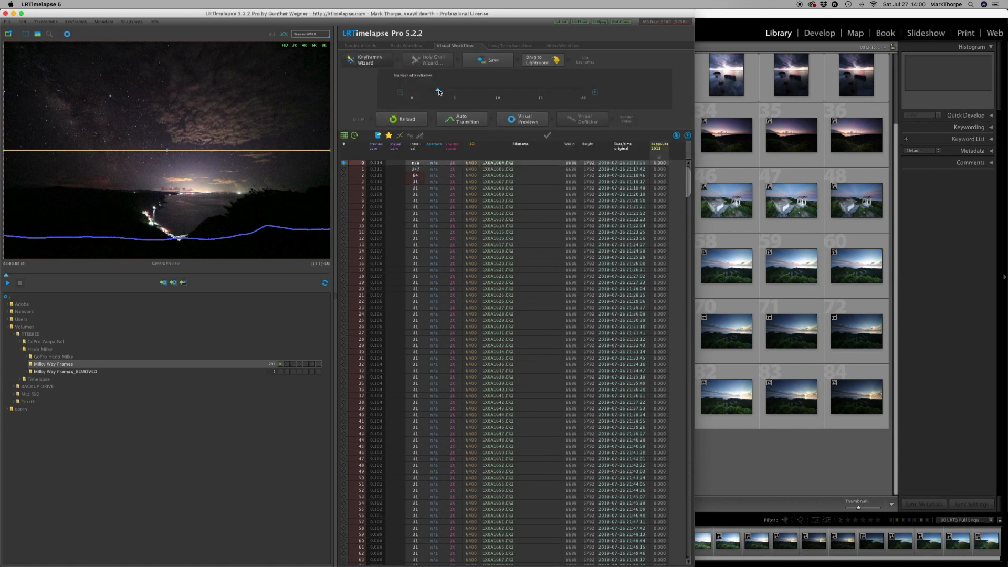
mouse_move(436, 91)
left_mouse_down()
mouse_move(413, 92)
mouse_move(429, 93)
left_mouse_up()
left_click_drag(430, 93, 446, 92)
left_click_drag(446, 92, 429, 92)
left_click(366, 62)
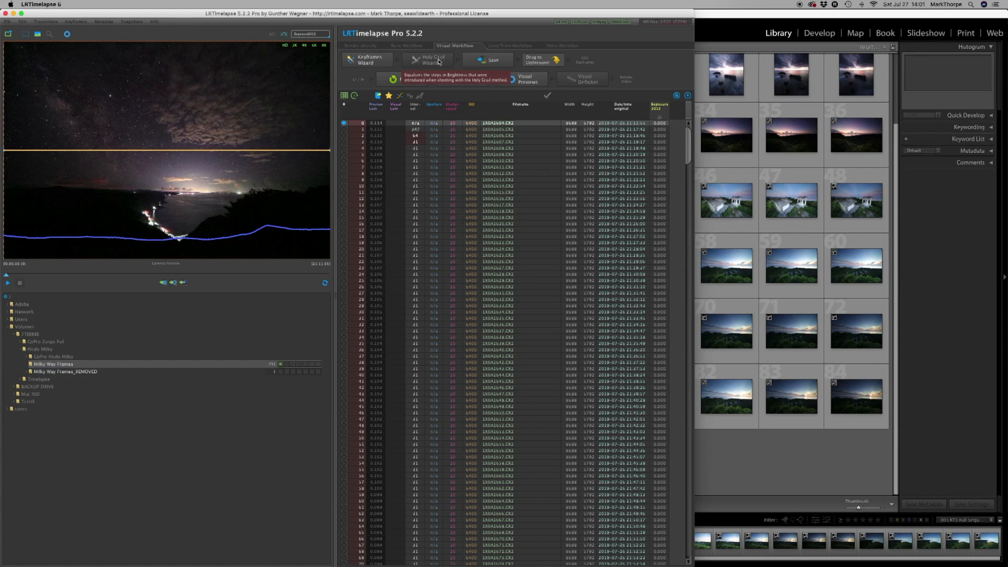
left_click(489, 59)
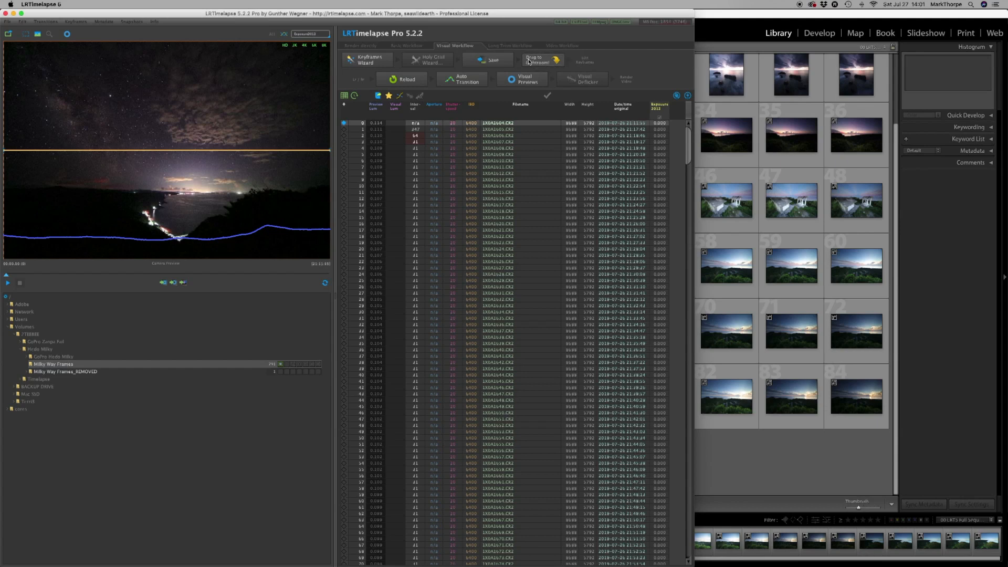
Transfer the sequence to Lightroom Classic and import all photos from the Milky Way Frames folder with the Add option.
left_click_drag(529, 62, 743, 456)
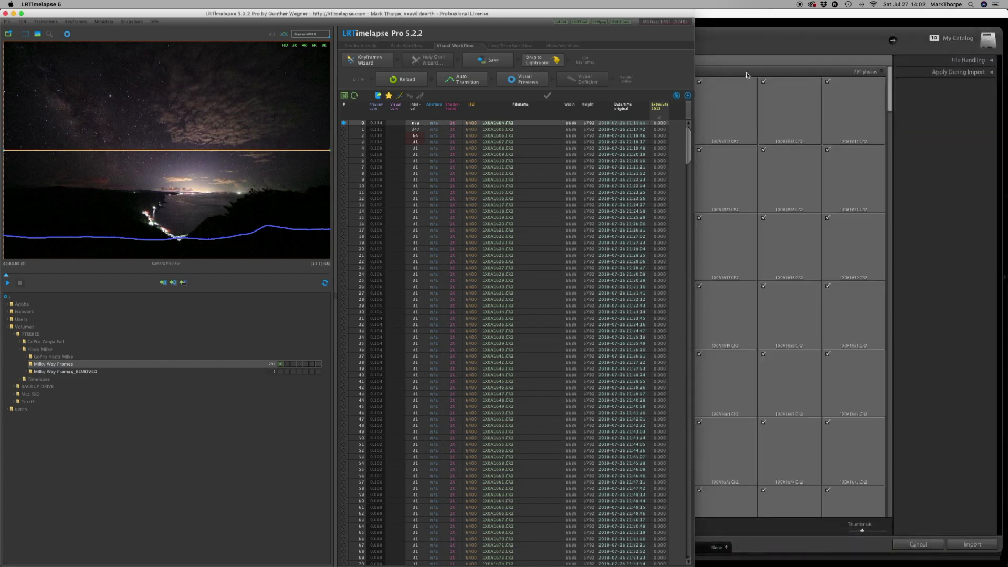
left_click(740, 15)
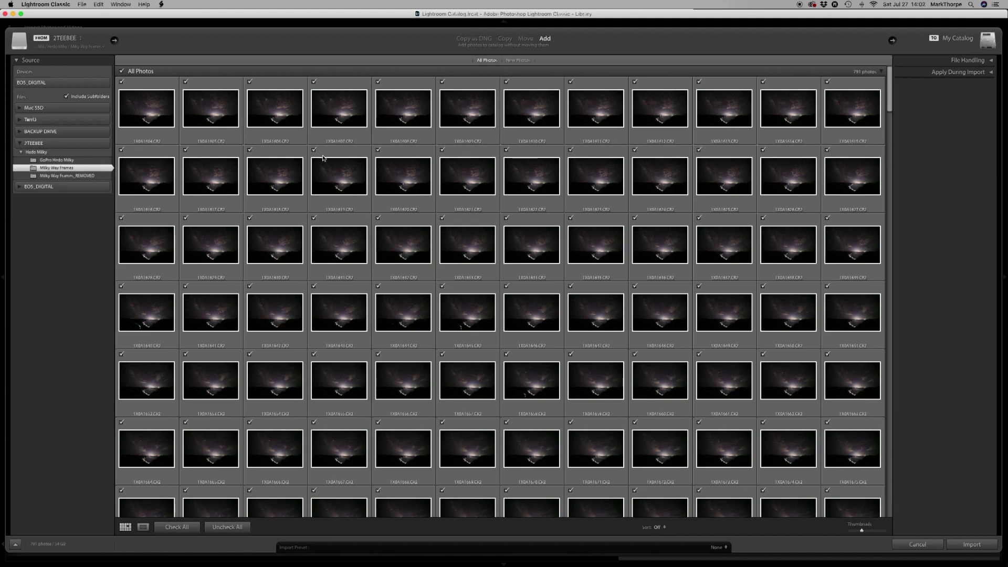
scroll(322, 158, "down", 15)
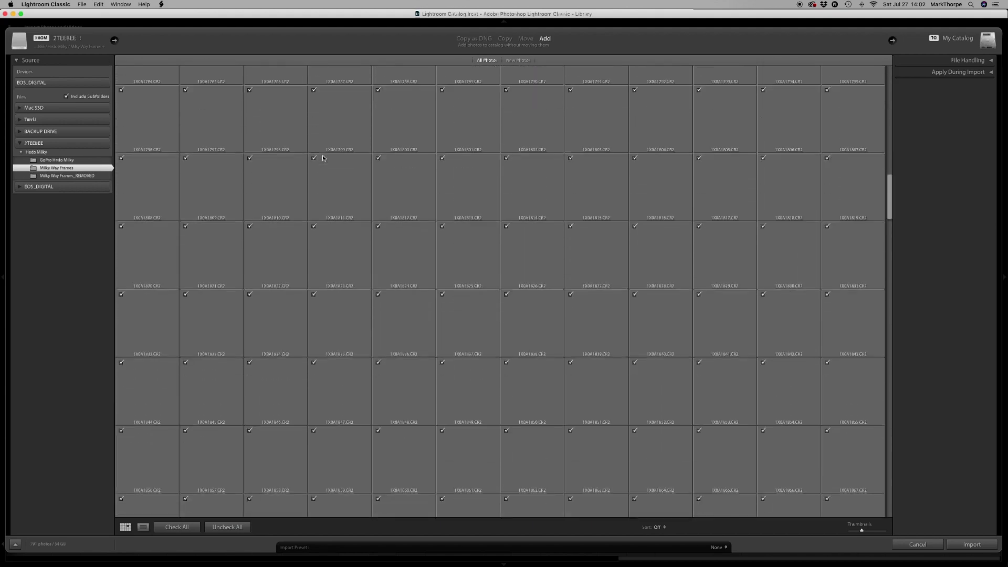
scroll(322, 158, "up", 15)
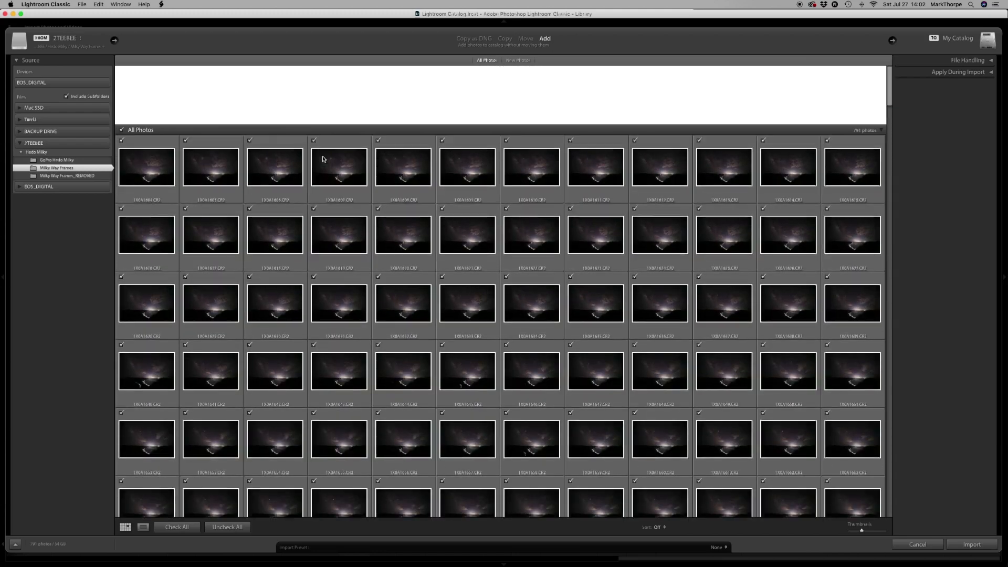
scroll(209, 108, "up", 2)
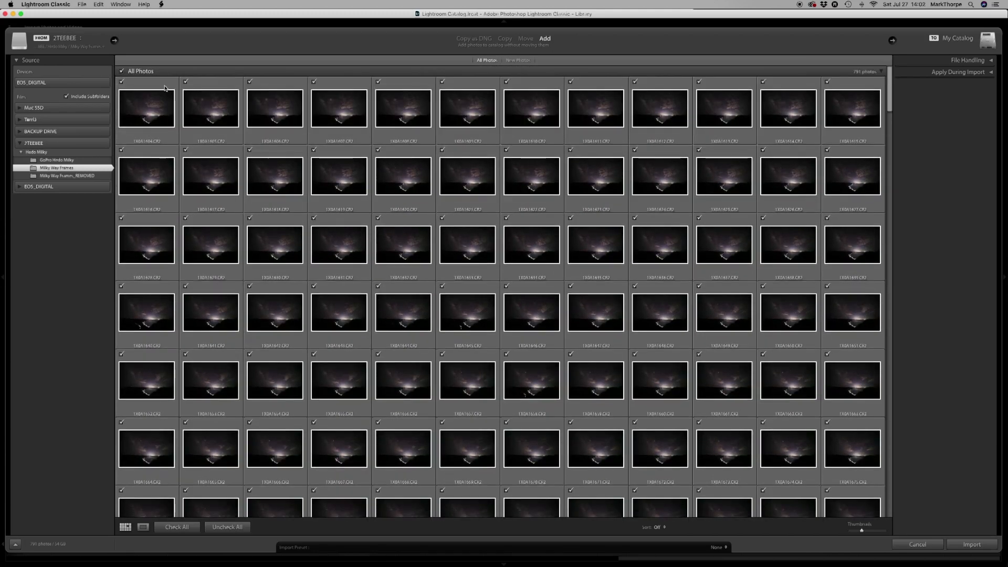
left_click(99, 5)
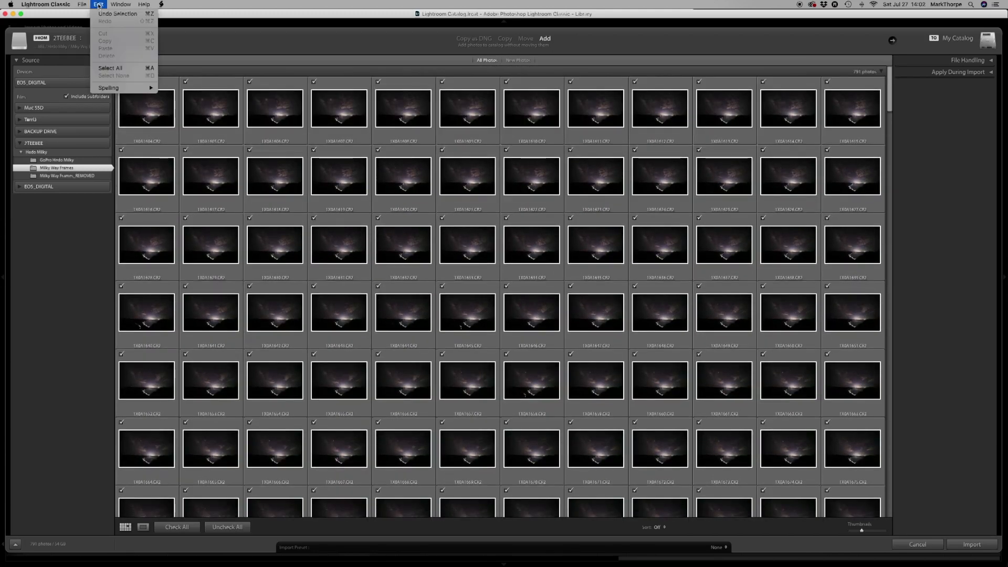
left_click(110, 69)
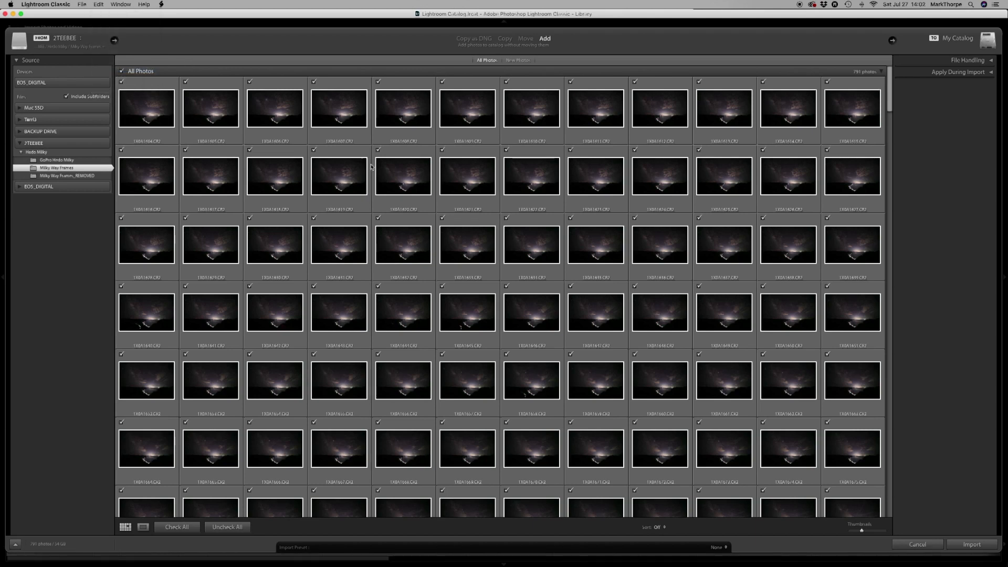
left_click(971, 544)
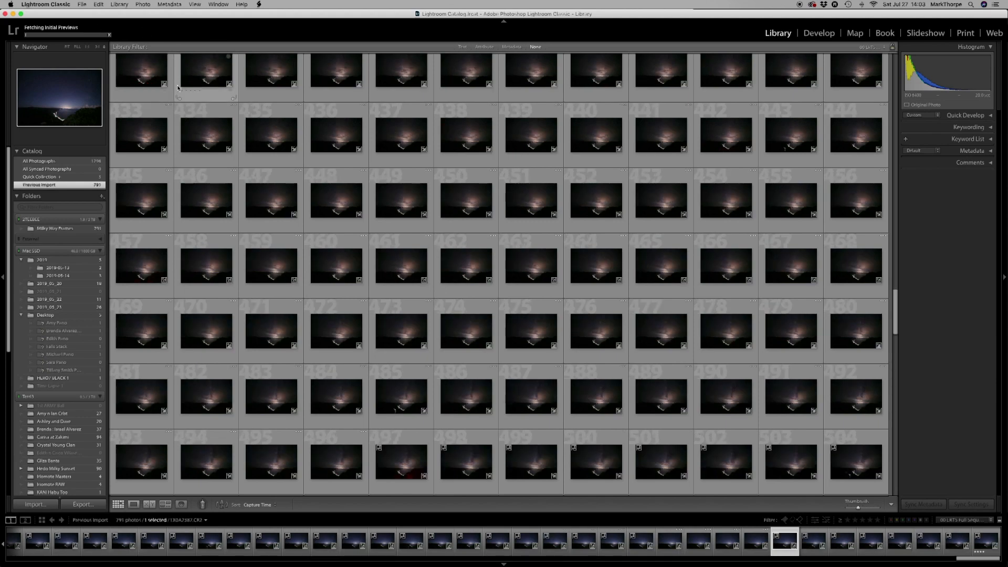
Select the first imported photo and filter the photos with the 01 LRT5 Keyframes preset.
scroll(178, 87, "up", 10)
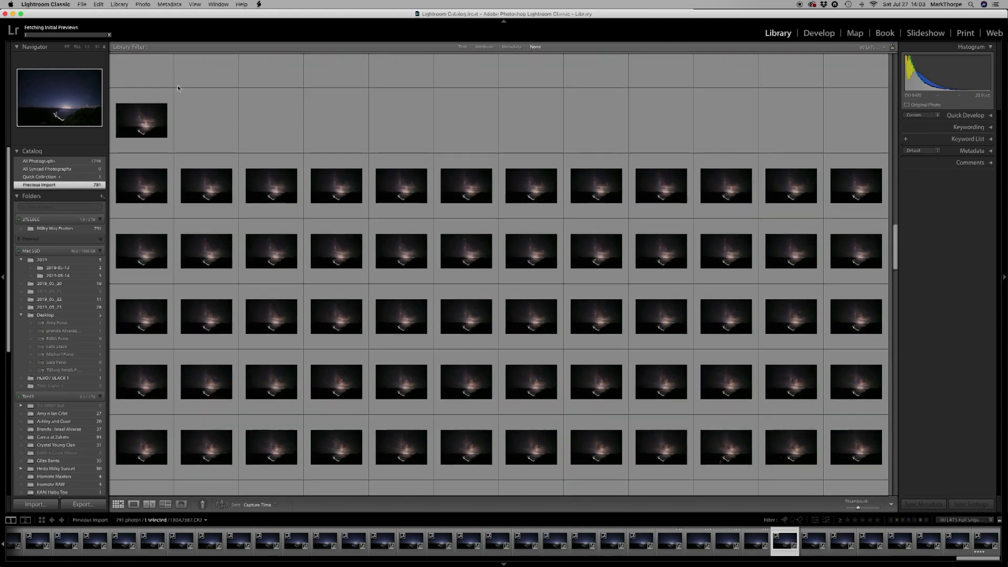
scroll(177, 88, "up", 10)
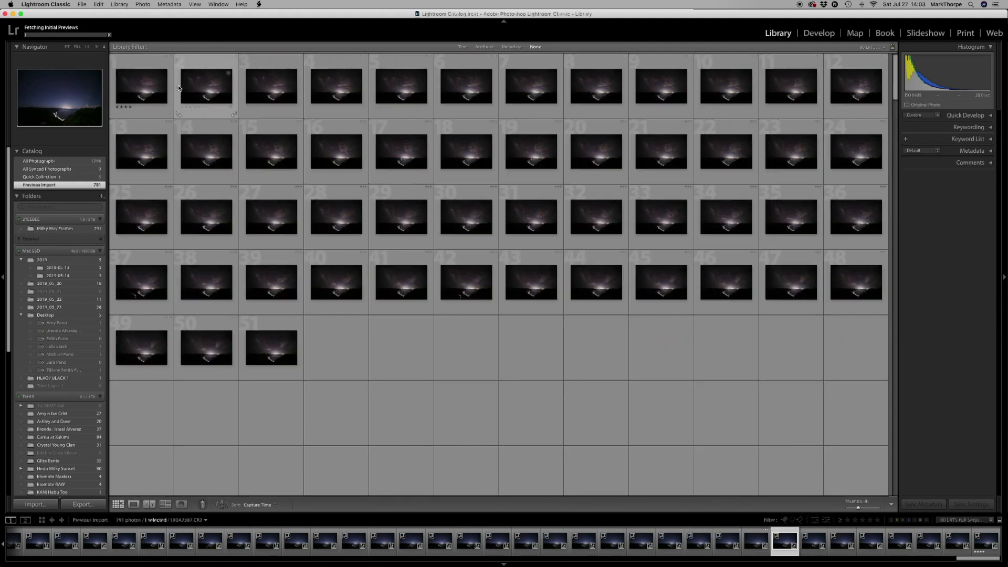
left_click(141, 89)
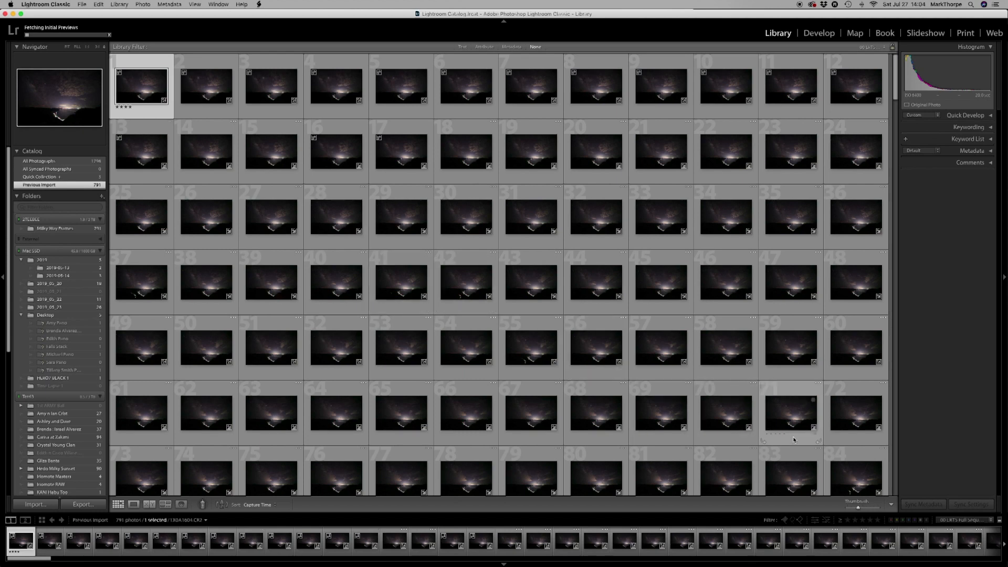
left_click(982, 520)
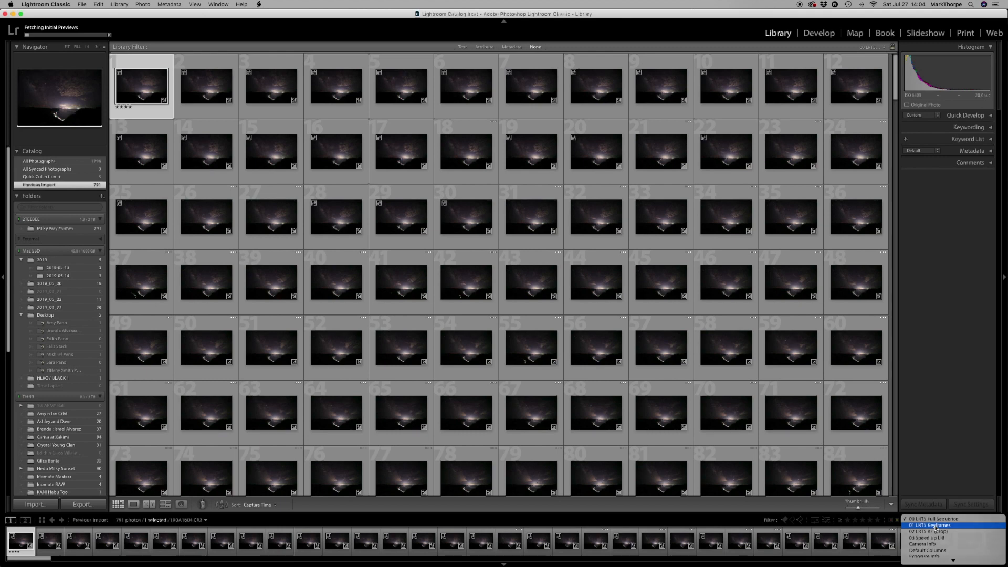
left_click(936, 525)
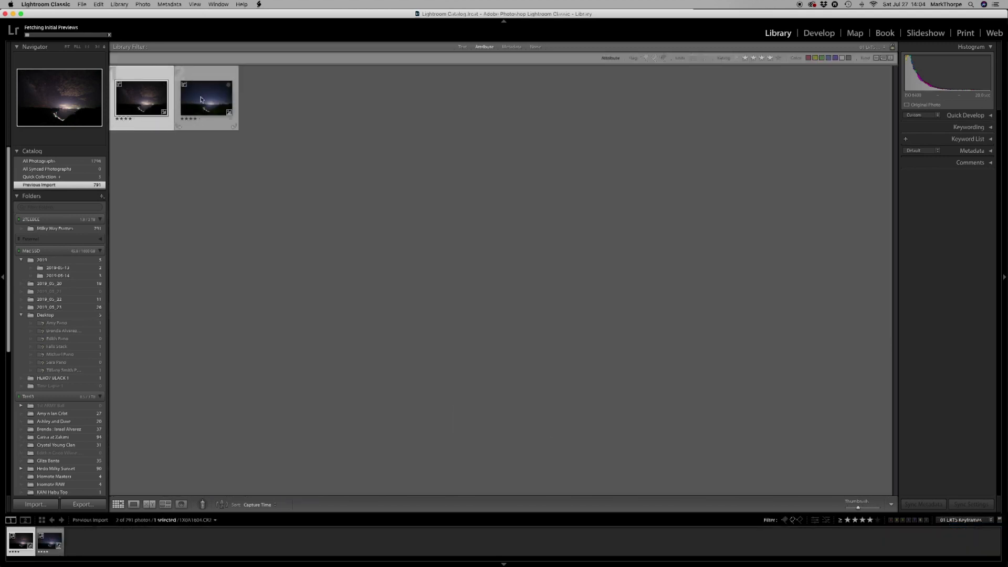
Open the first keyframe for developing and crop it to a 16 x 9 aspect ratio, shifting the image slightly upward within the crop.
double_click(147, 101)
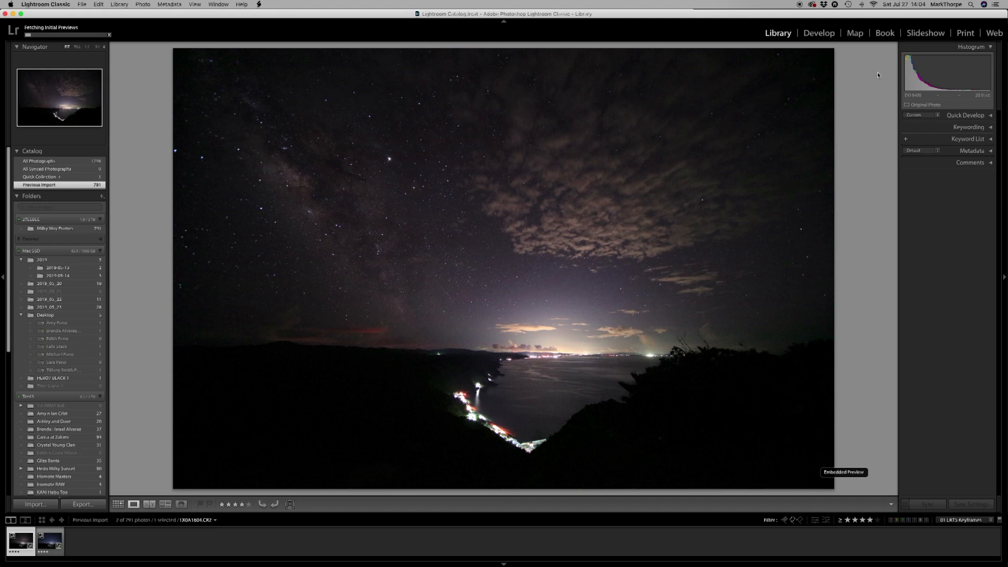
left_click(823, 33)
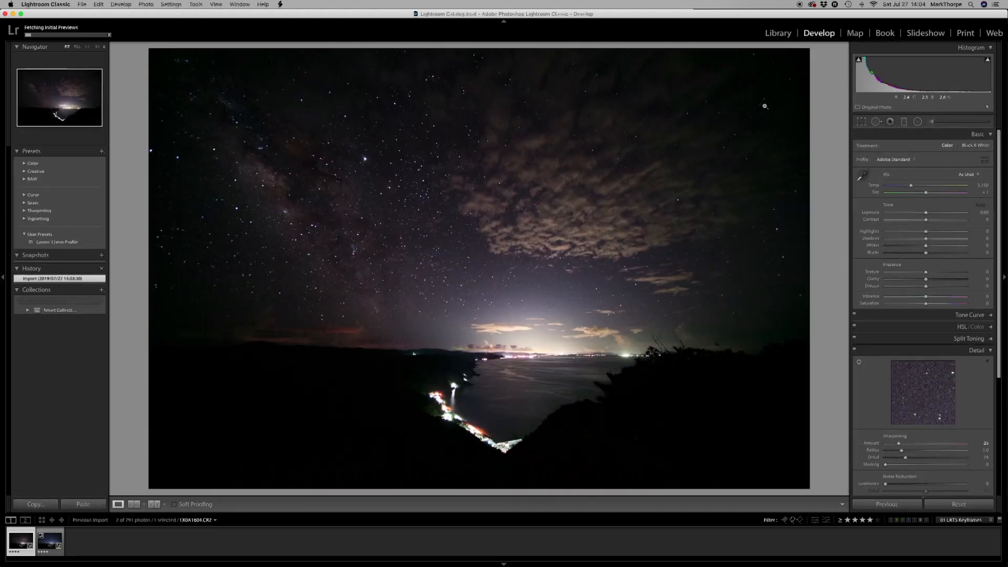
left_click(861, 122)
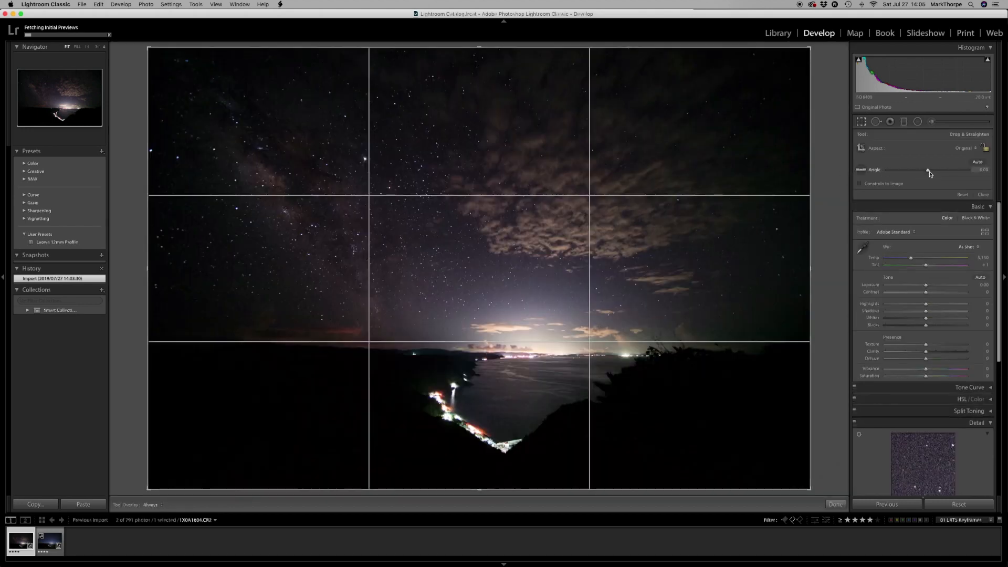
left_click(972, 149)
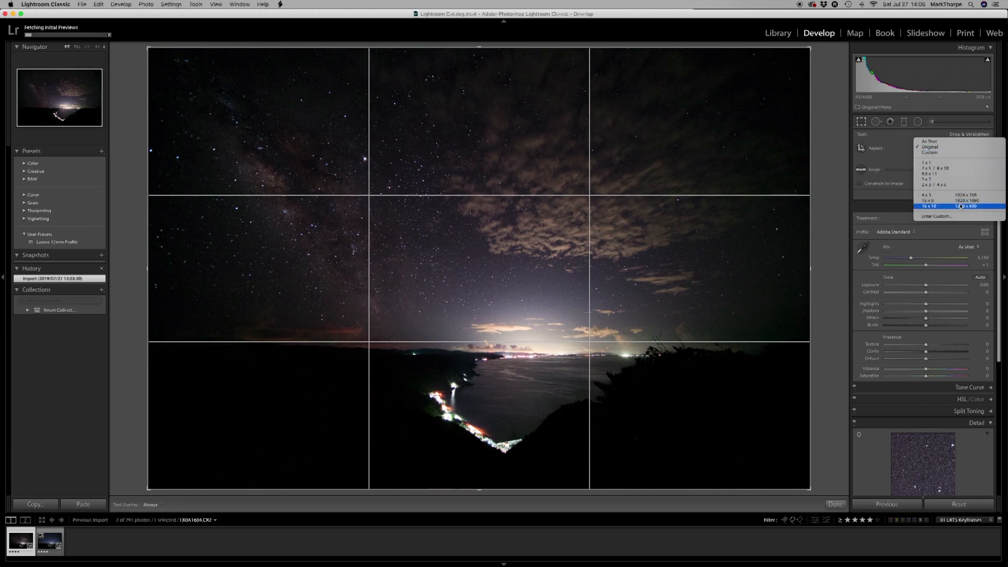
left_click(954, 203)
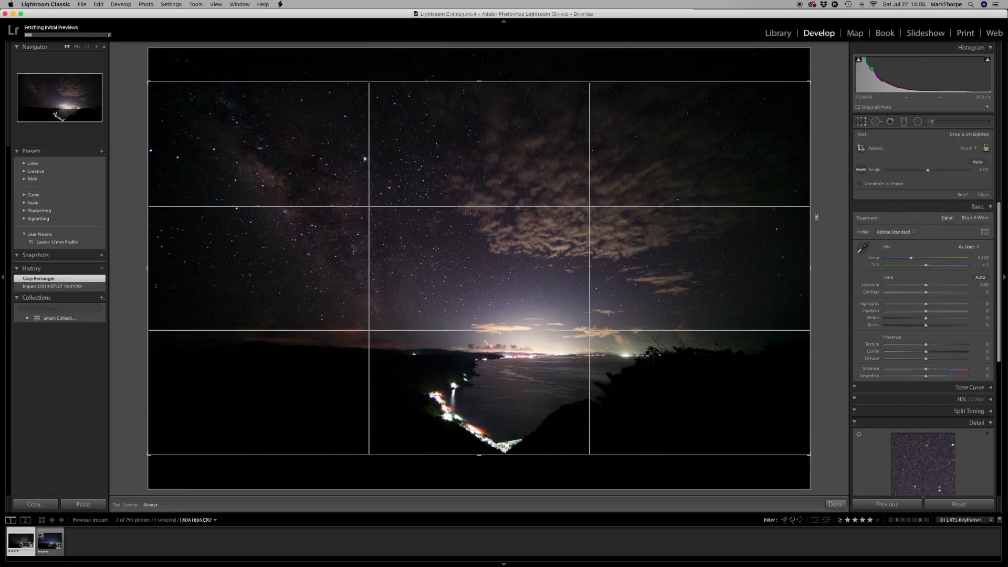
left_click_drag(555, 461, 555, 455)
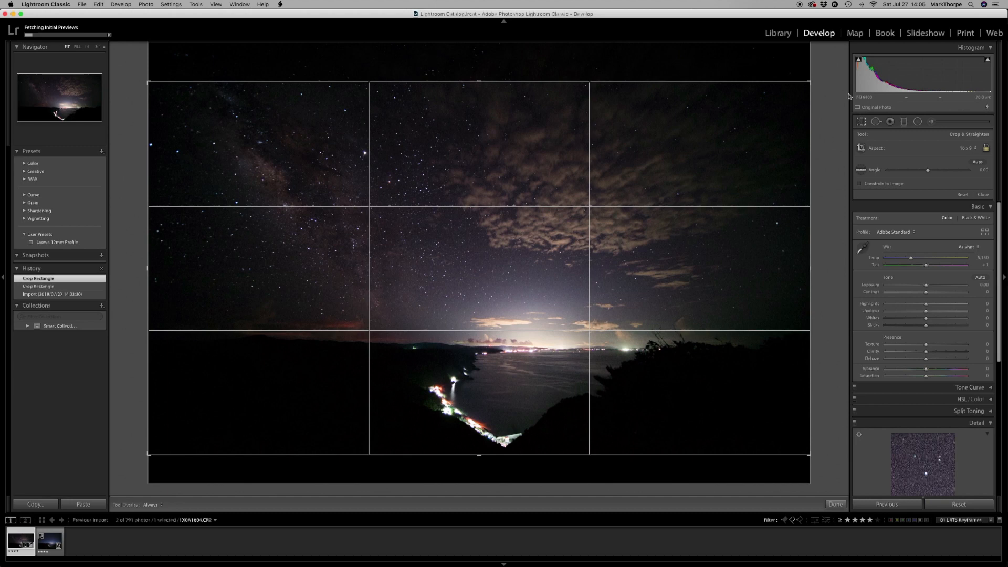
left_click(861, 122)
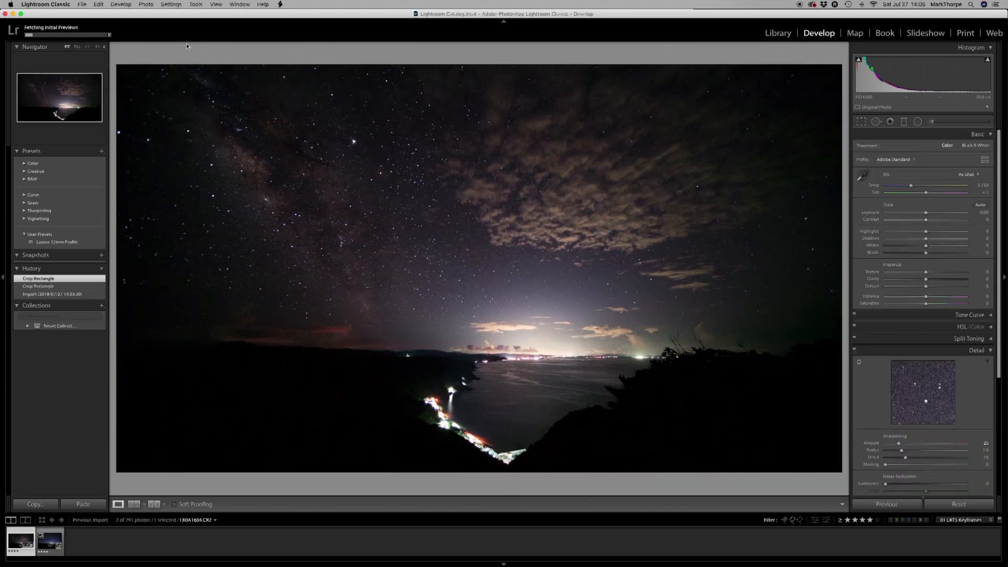
Copy the first keyframe's crop and process version settings and paste them onto the second keyframe.
left_click(175, 5)
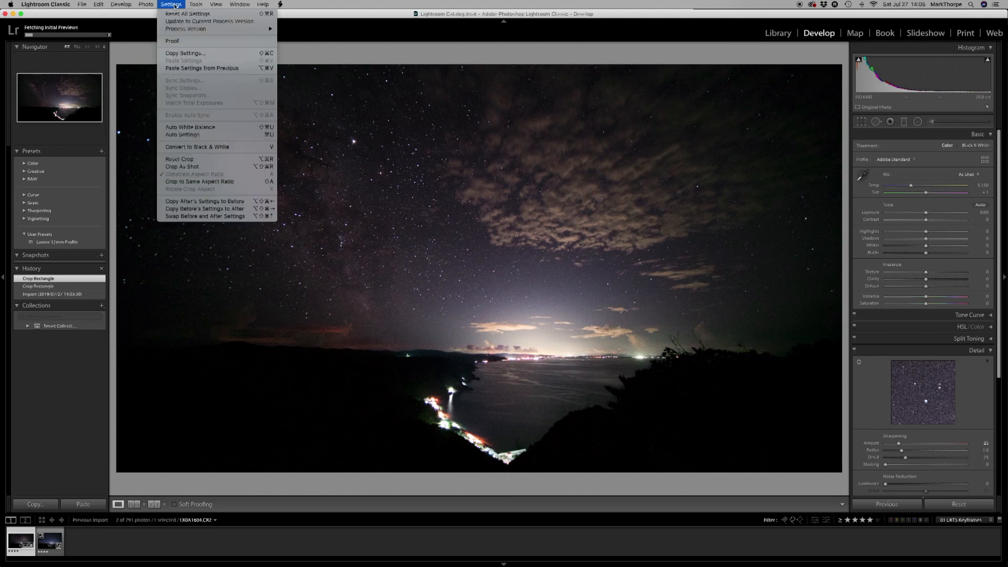
left_click(175, 54)
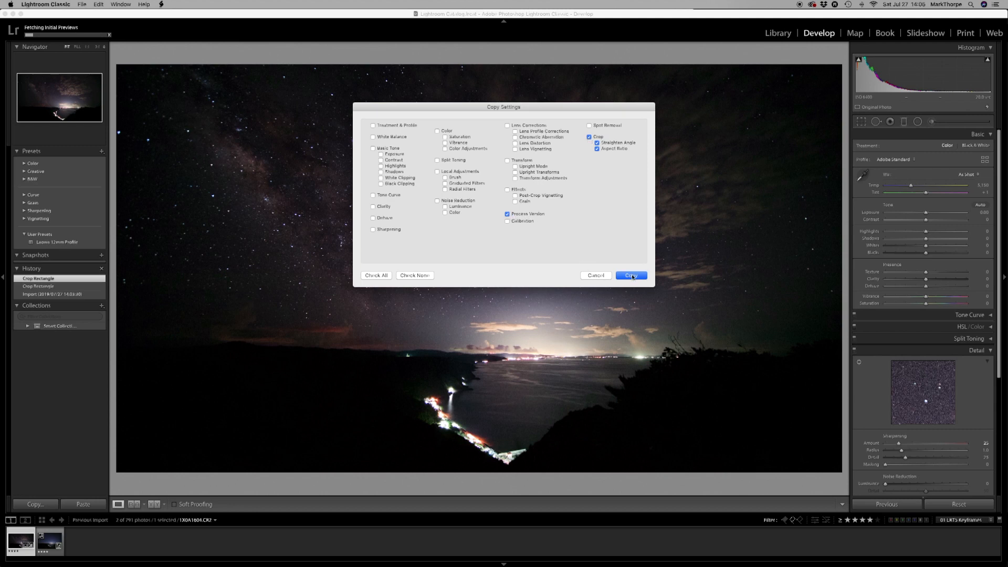
left_click(631, 276)
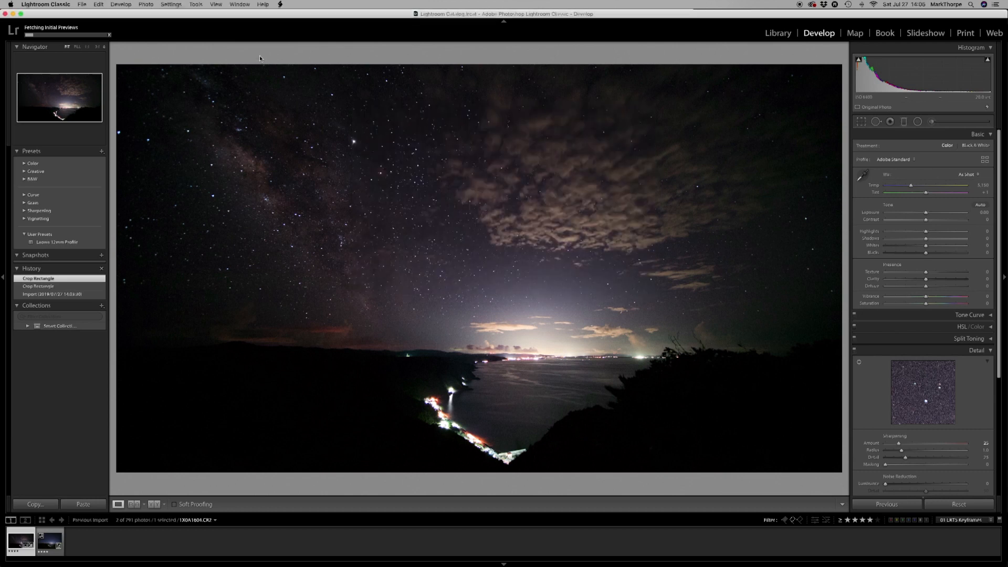
key("Right")
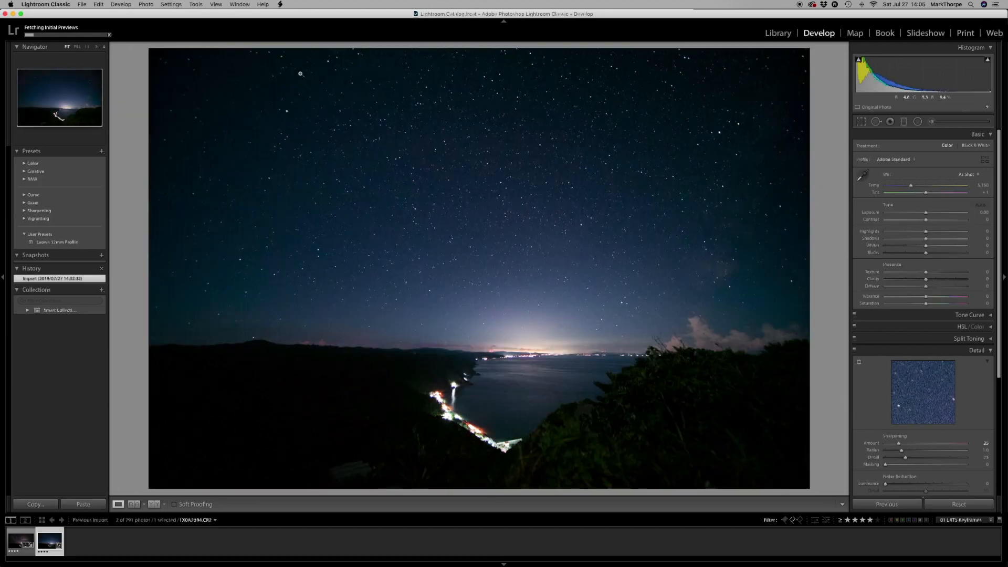
left_click(171, 3)
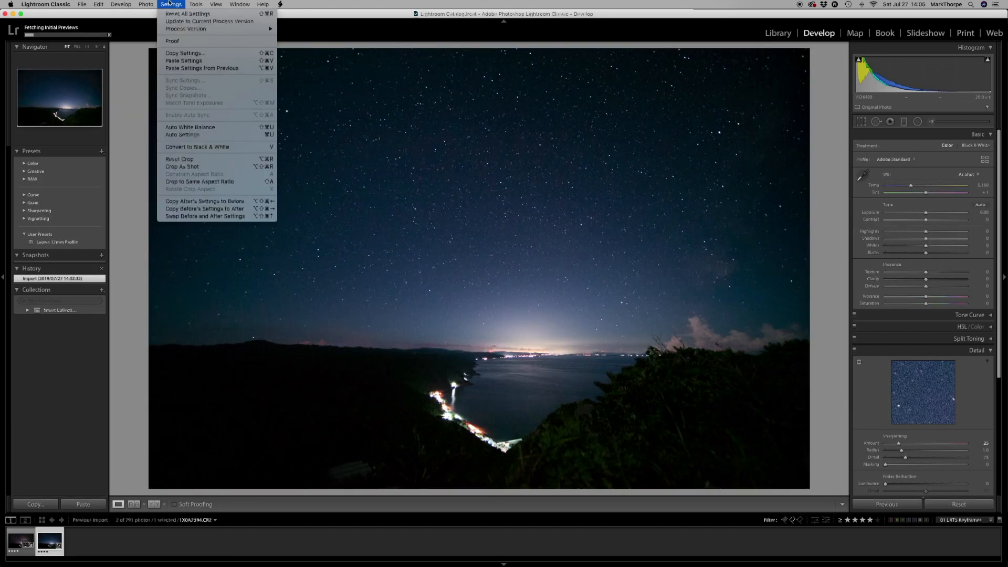
left_click(181, 60)
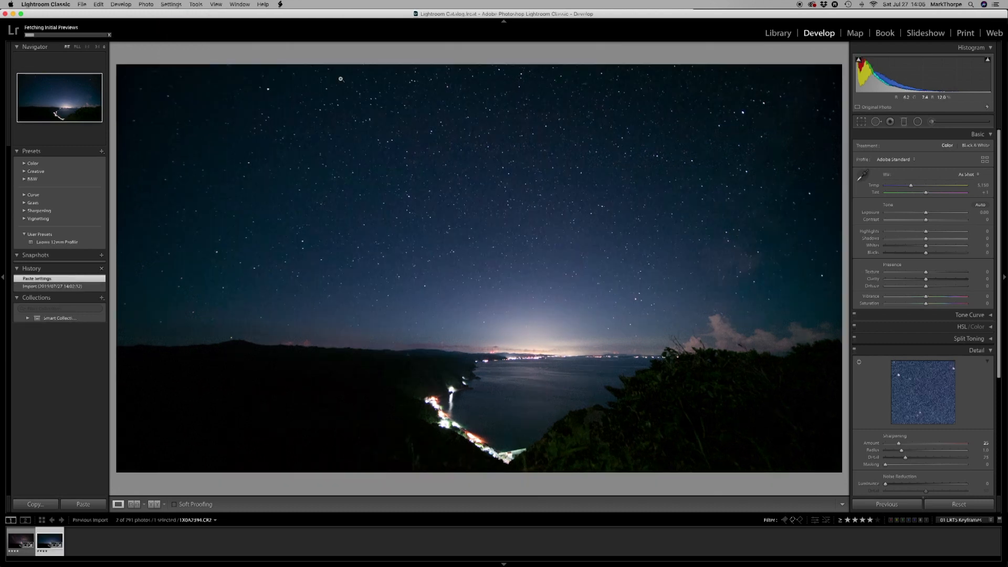
On the first keyframe, set temperature to 4,800, contrast to +3, clarity to +27, dehaze to +14 and vibrance to +7, and lift the shadows slightly.
key("Left")
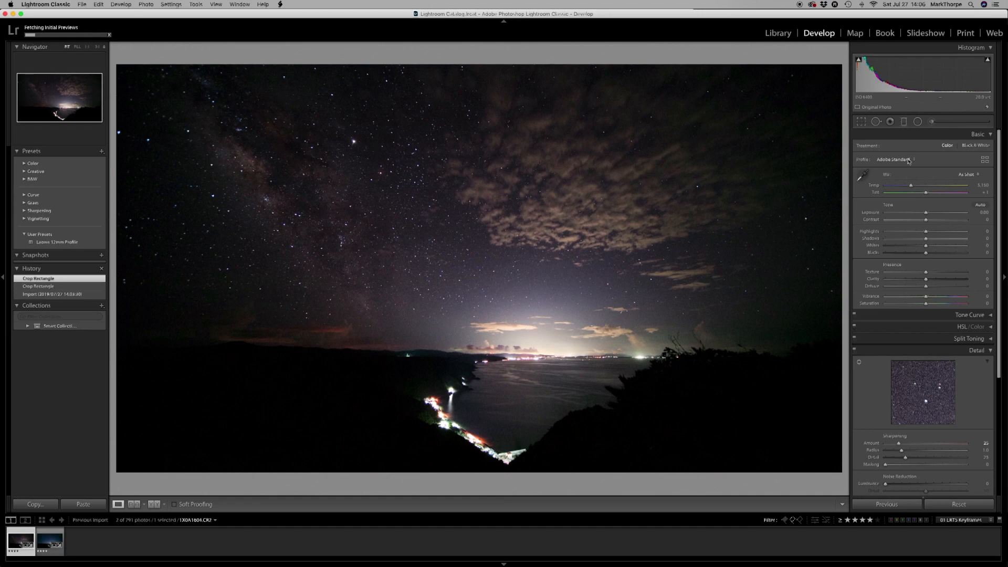
left_click_drag(910, 186, 908, 186)
left_click_drag(925, 220, 927, 220)
left_click_drag(925, 232, 926, 239)
left_click_drag(925, 279, 937, 279)
left_click_drag(926, 287, 928, 297)
Add a graduated filter over the sky with temperature -8, clarity 23 and dehaze 4, and slightly raised contrast, whites and saturation.
left_click(903, 122)
left_click_drag(464, 68, 464, 118)
left_click_drag(479, 231, 479, 376)
left_click_drag(926, 154, 922, 155)
left_click_drag(926, 181, 928, 181)
left_click_drag(927, 203, 935, 230)
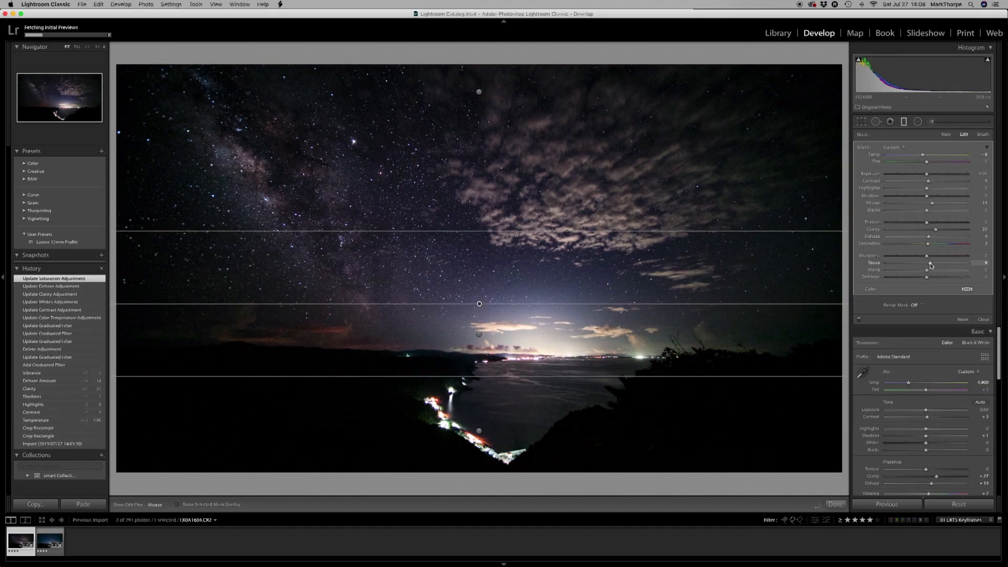
Reposition the graduated filter near the horizon, adjust its highlights and contrast, and finish the graduated filter editing.
left_click(478, 334)
left_click_drag(479, 261, 478, 322)
mouse_move(926, 188)
left_mouse_down()
mouse_move(907, 188)
mouse_move(931, 182)
left_mouse_up()
left_click(982, 319)
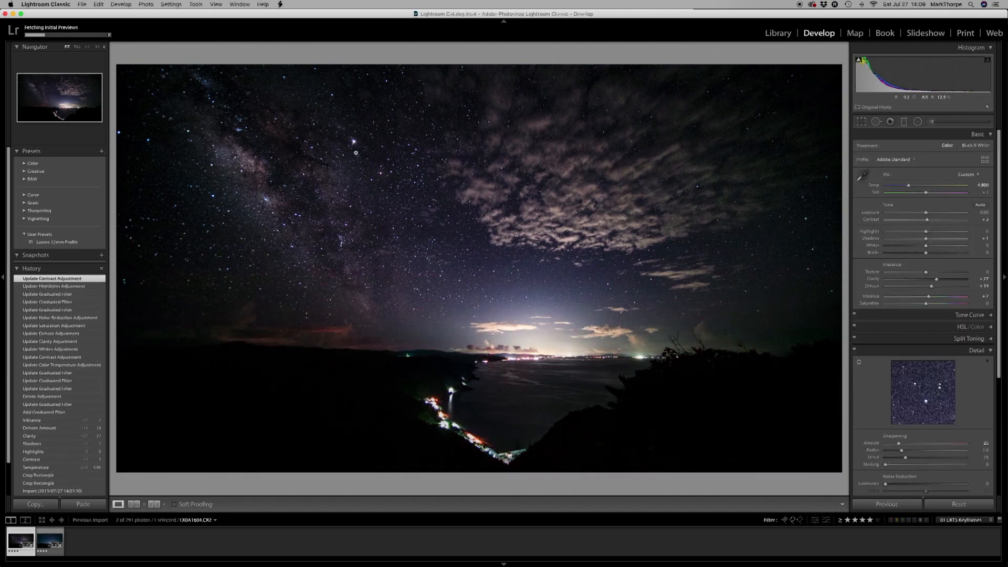
Select both keyframes in the Library grid, run 01 LRTimelapse Sync Keyframes, and check the second keyframe enlarged.
key("e")
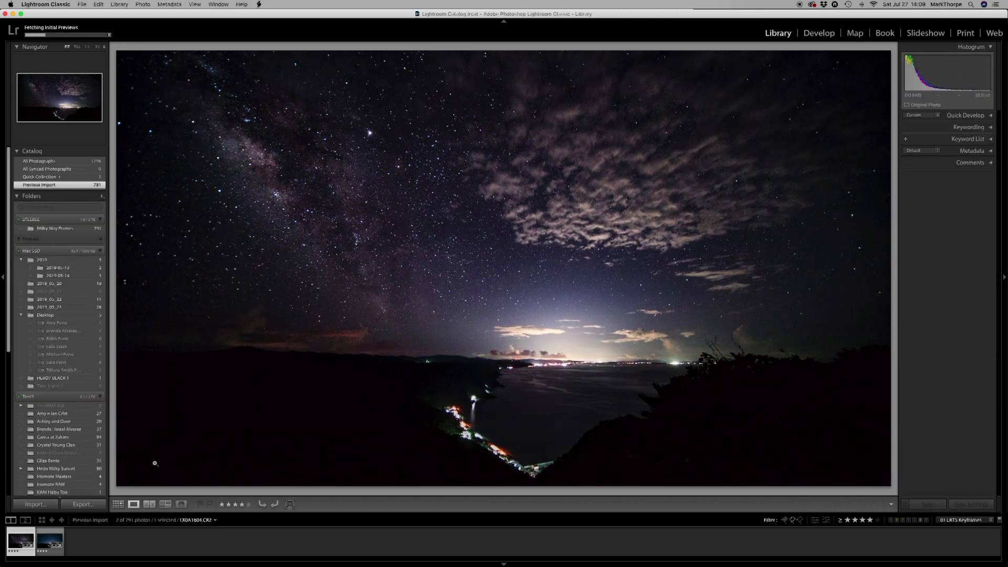
left_click(116, 504)
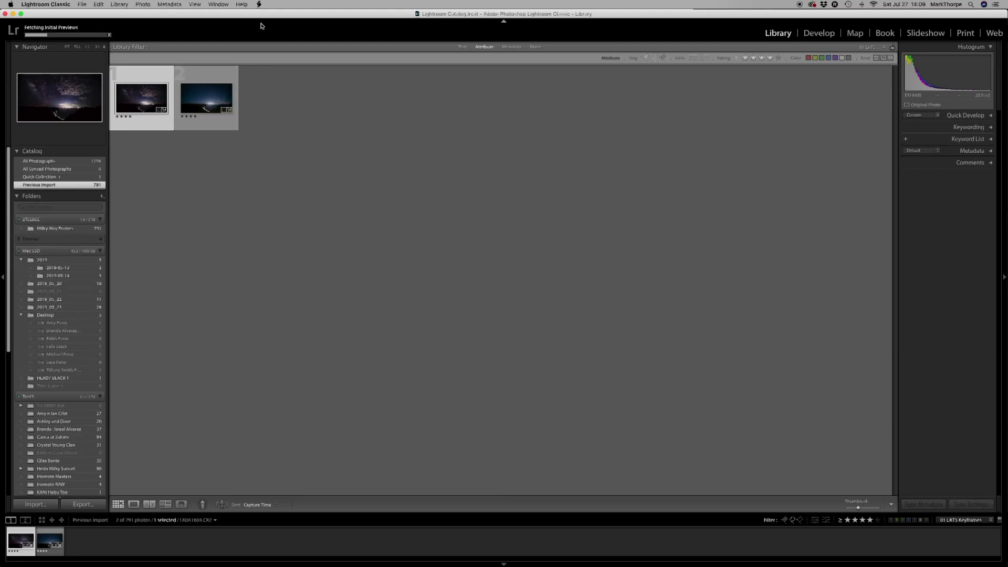
left_click(208, 71, "shift")
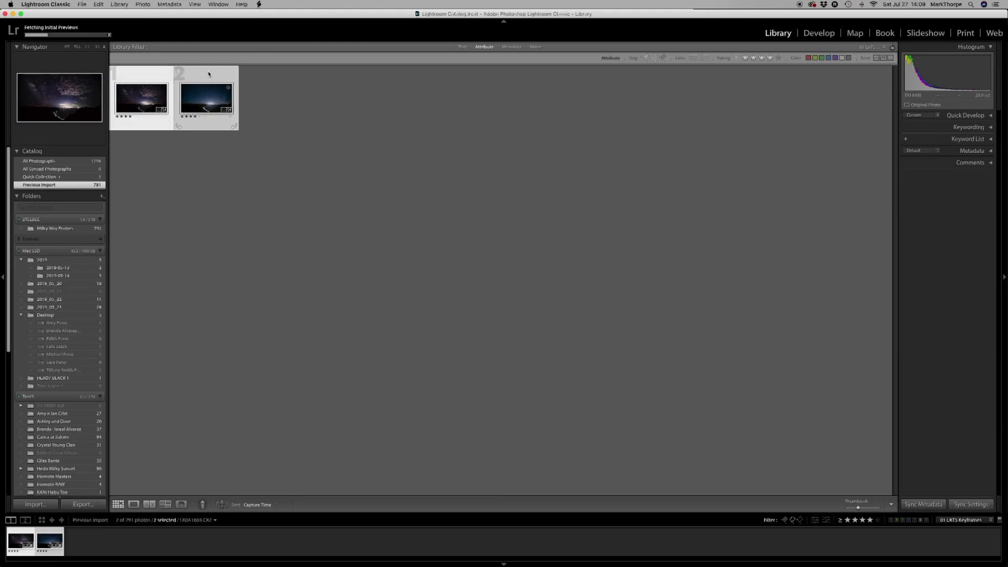
left_click(258, 4)
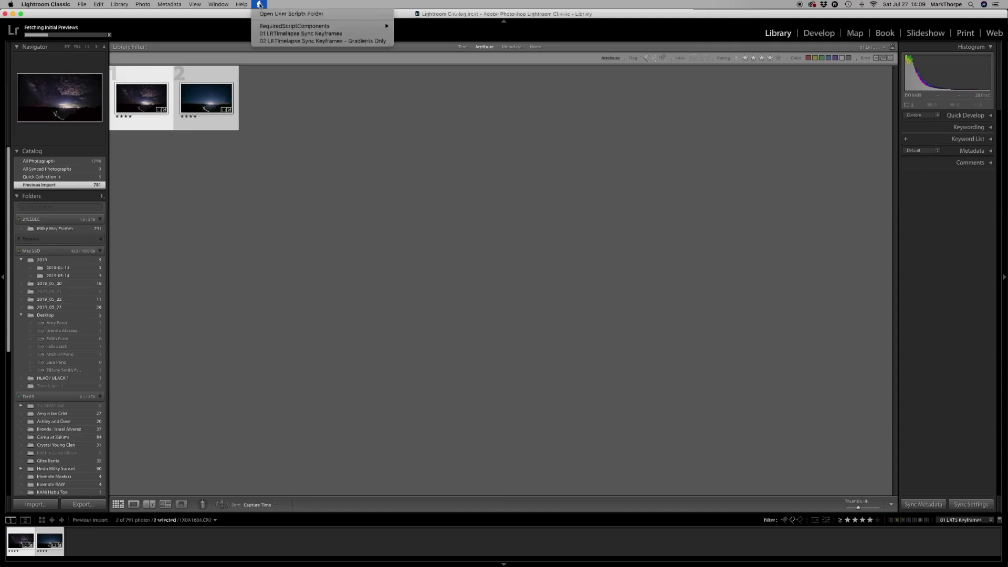
mouse_move(265, 29)
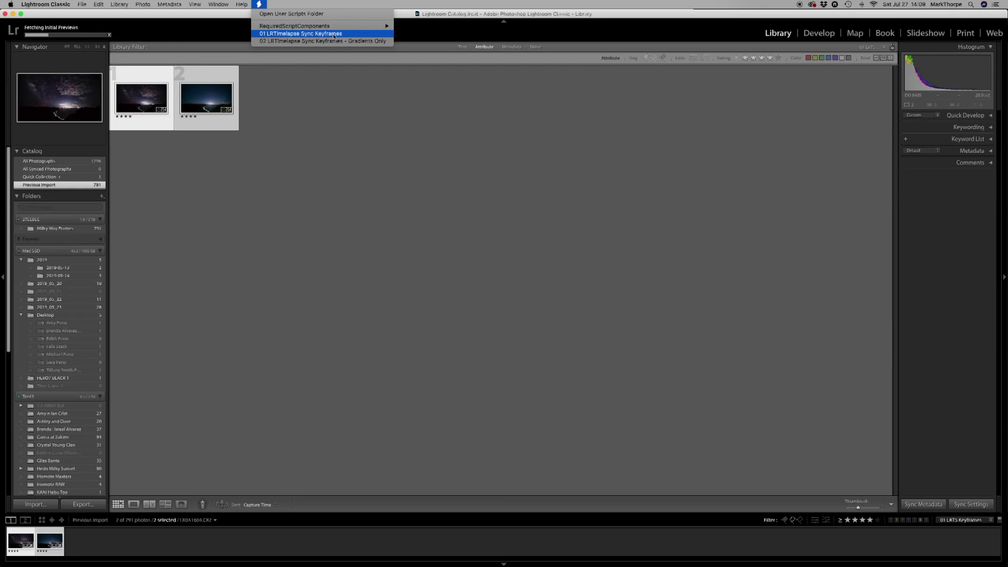
left_click(317, 34)
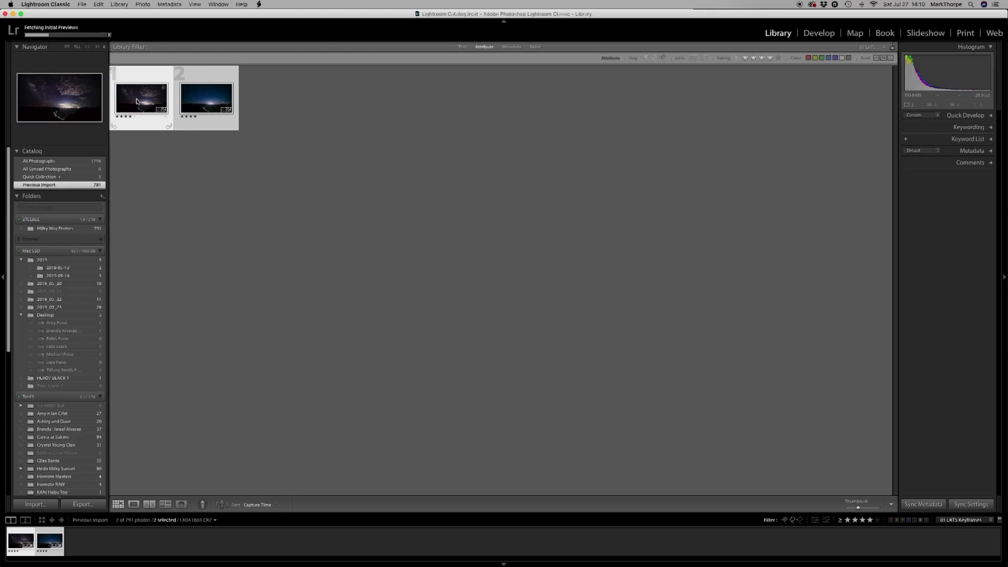
double_click(204, 101)
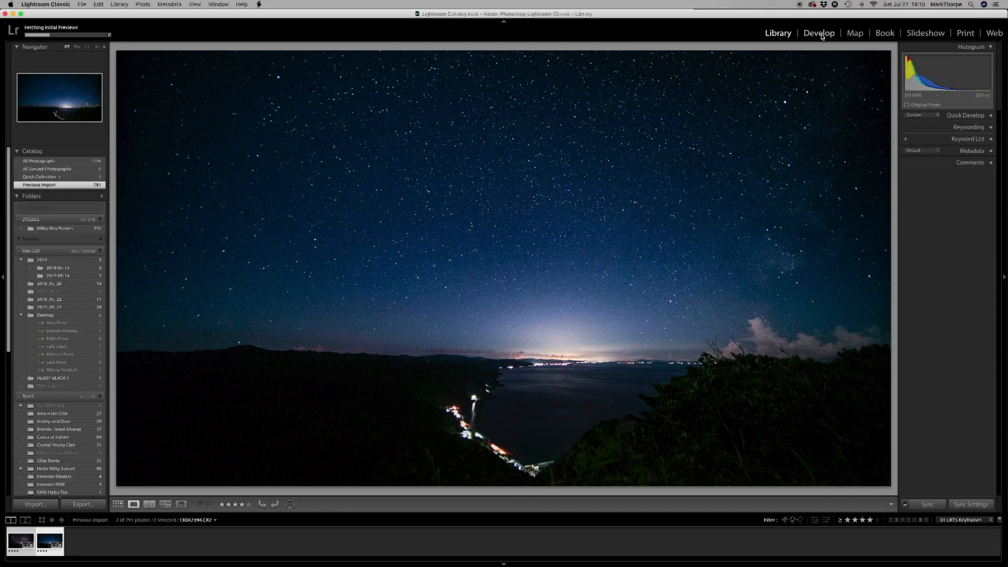
left_click(118, 504)
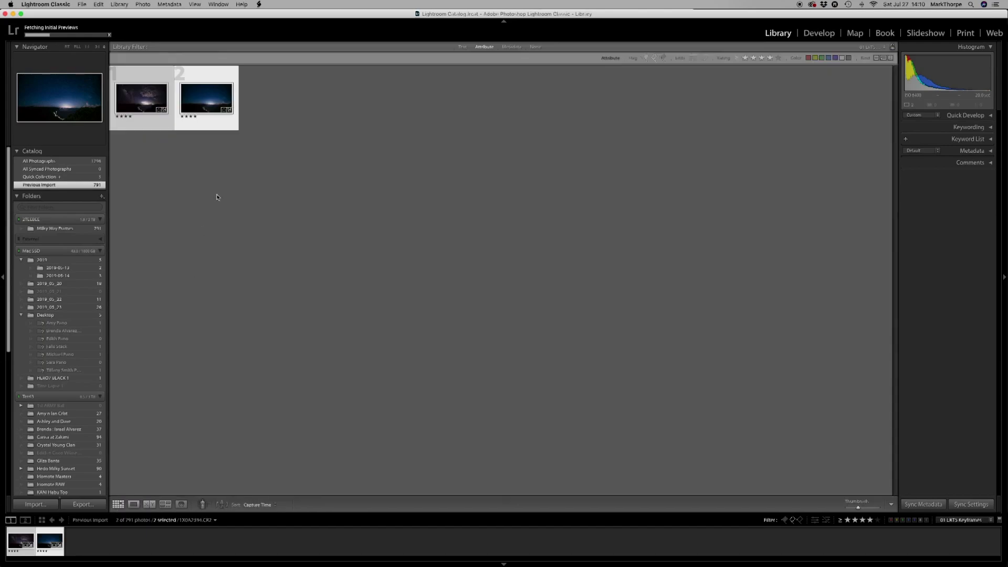
Save the metadata of both keyframes to their files and filter the library to 00 LRT5 Full Sequence.
left_click(241, 165)
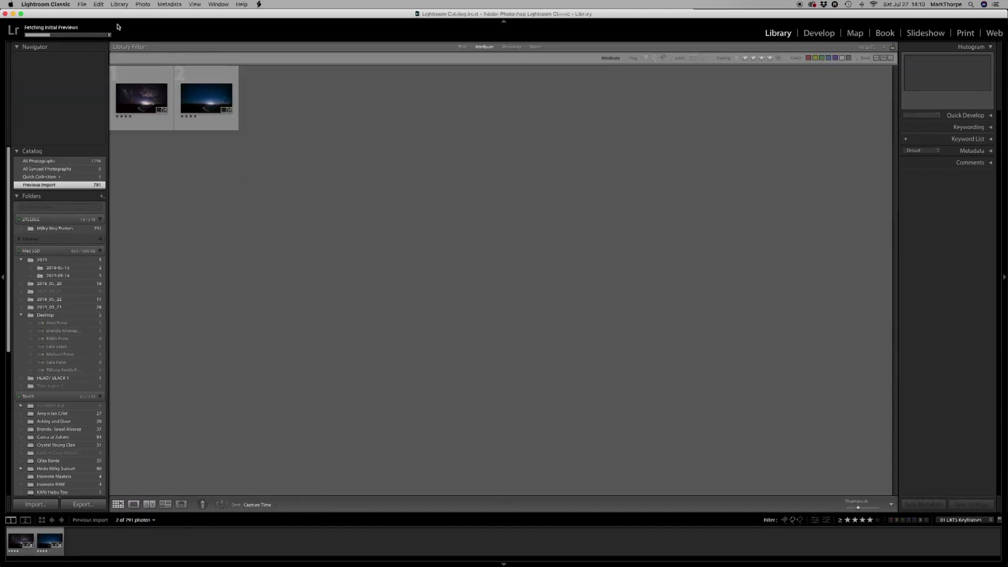
left_click(98, 4)
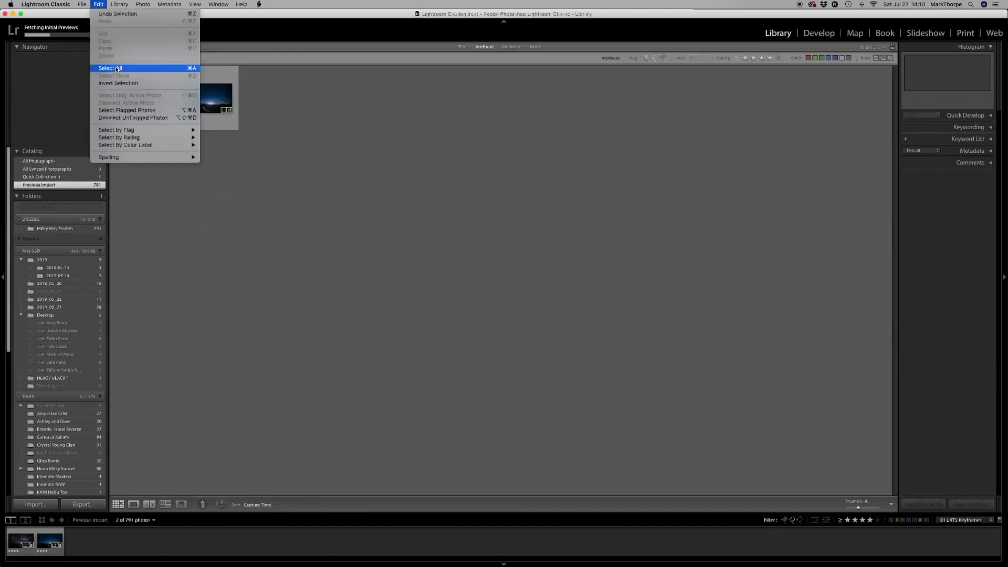
left_click(152, 68)
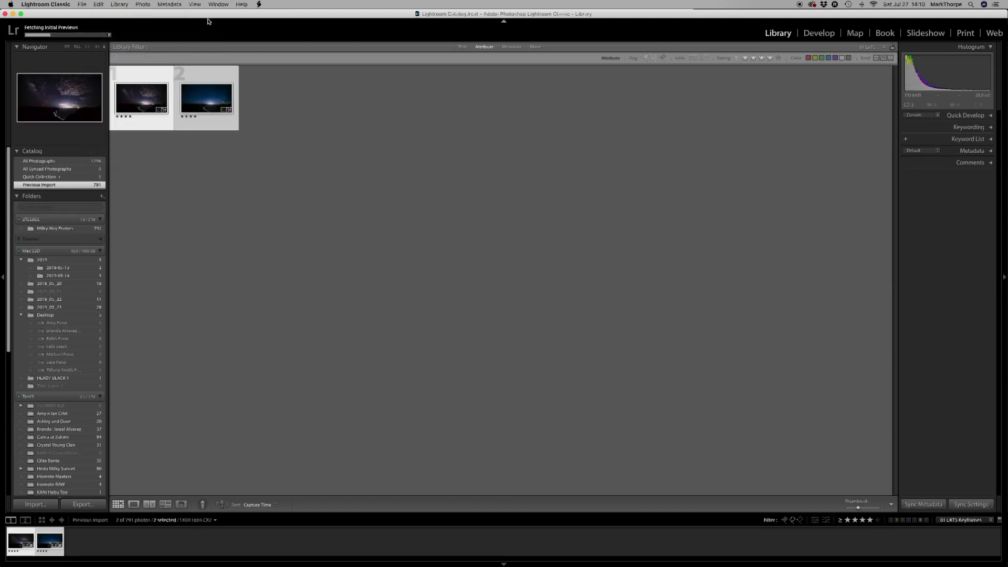
left_click(169, 3)
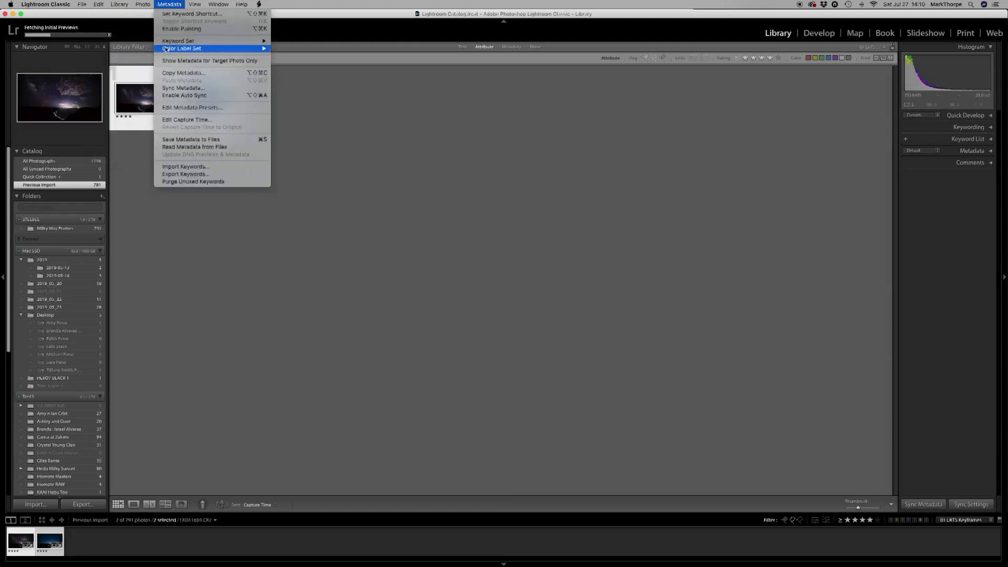
left_click(171, 141)
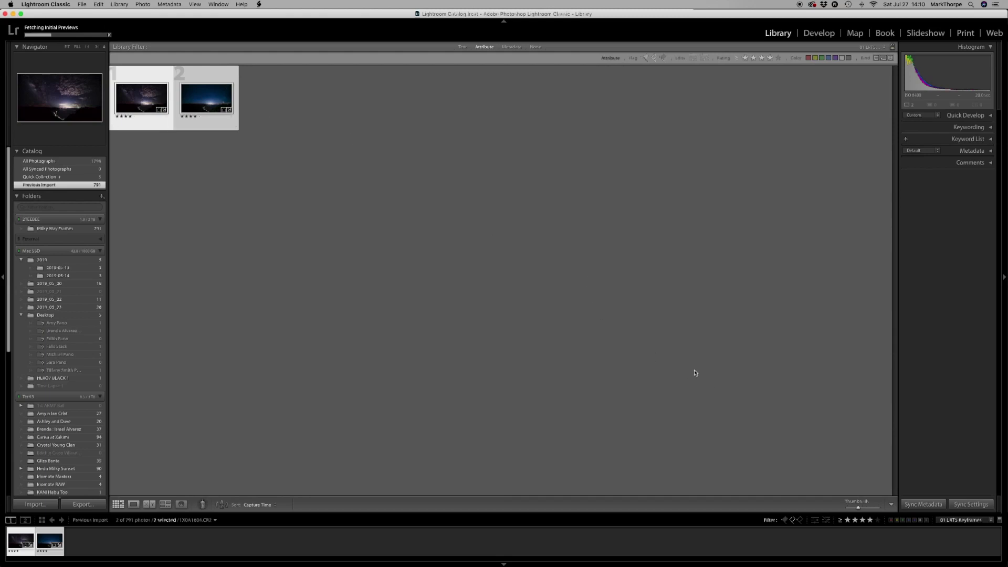
left_click(964, 522)
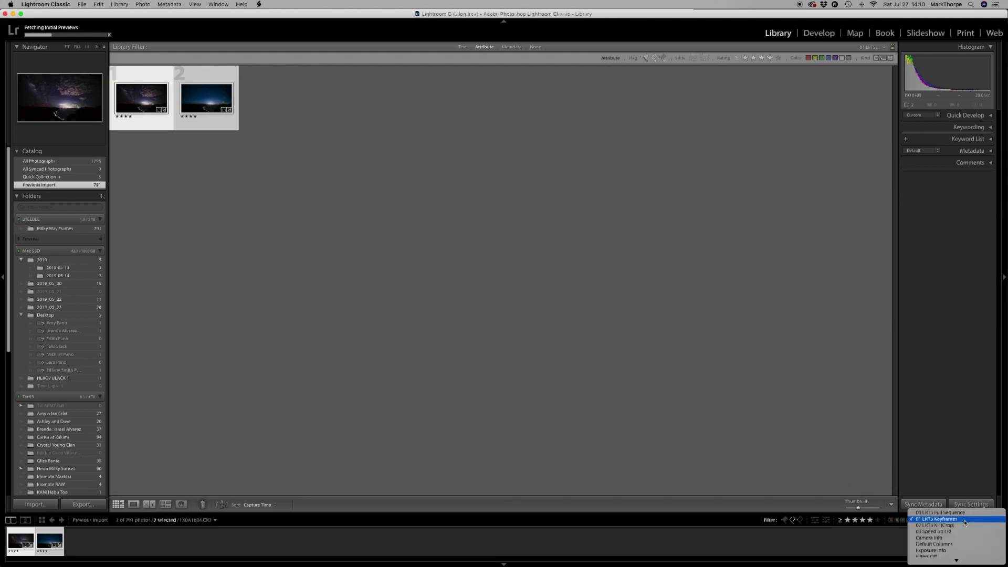
left_click(964, 512)
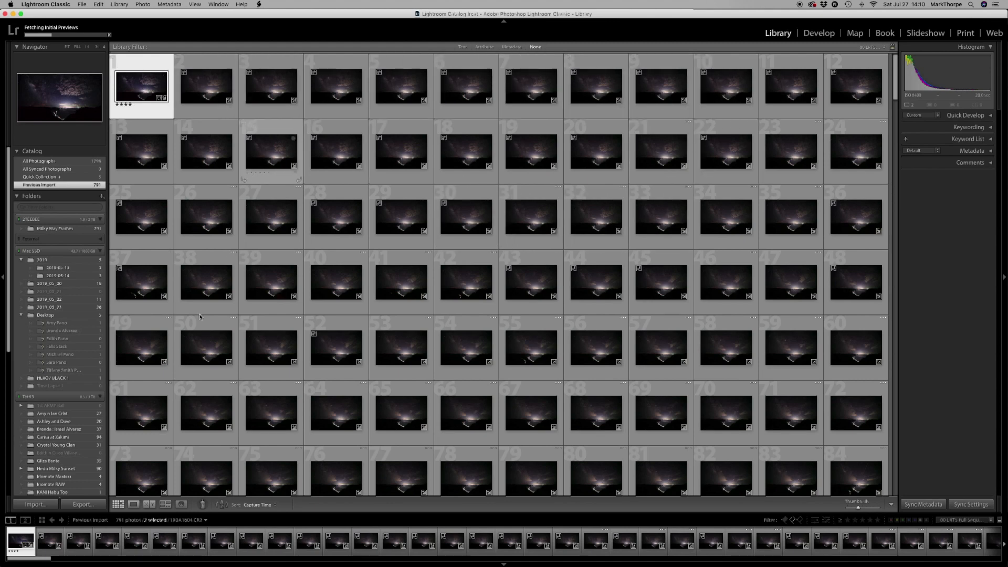
Switch to LRTimelapse, reload the Milky Way Frames sequence, and apply Auto Transition between the keyframes.
mouse_move(294, 565)
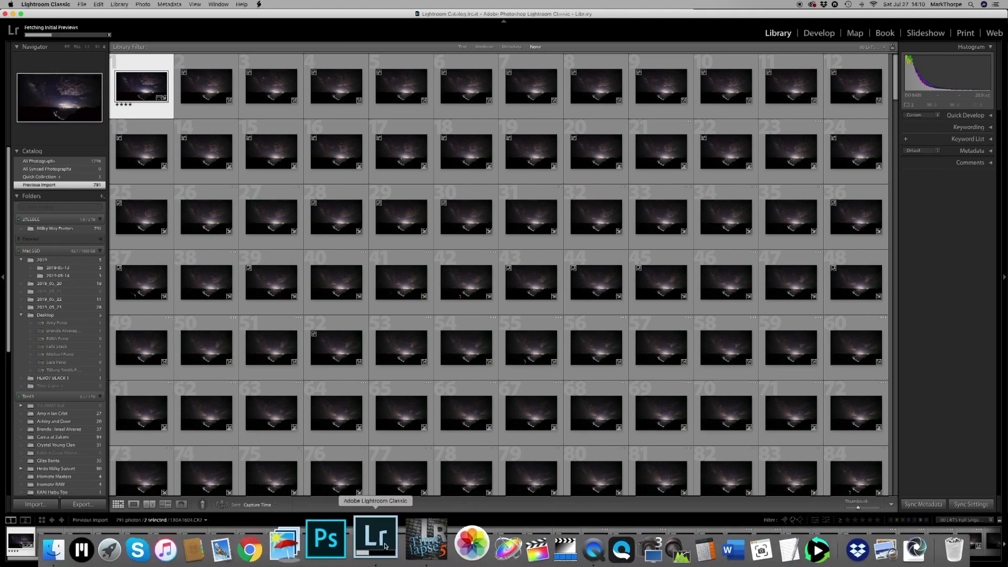
left_click(409, 543)
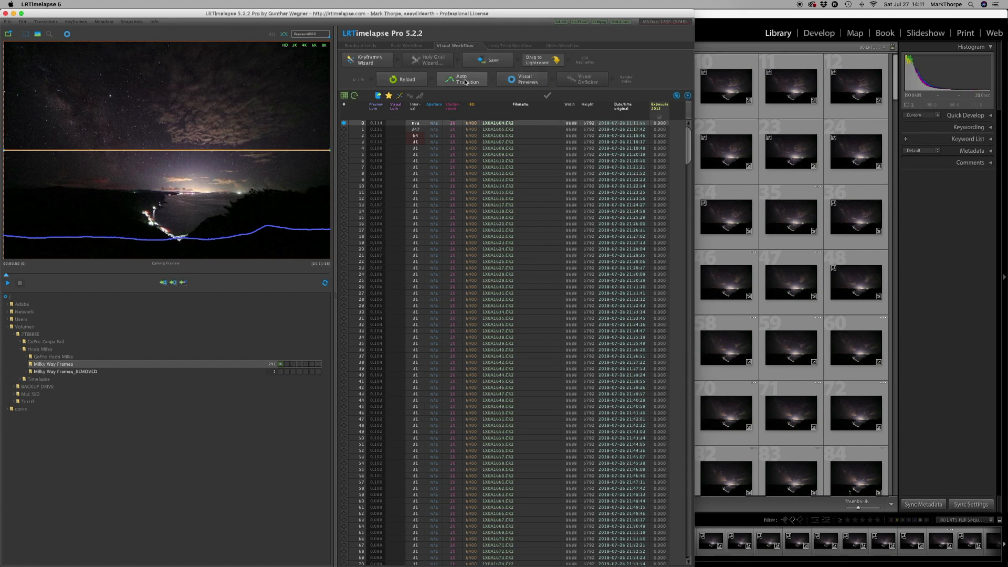
left_click(405, 82)
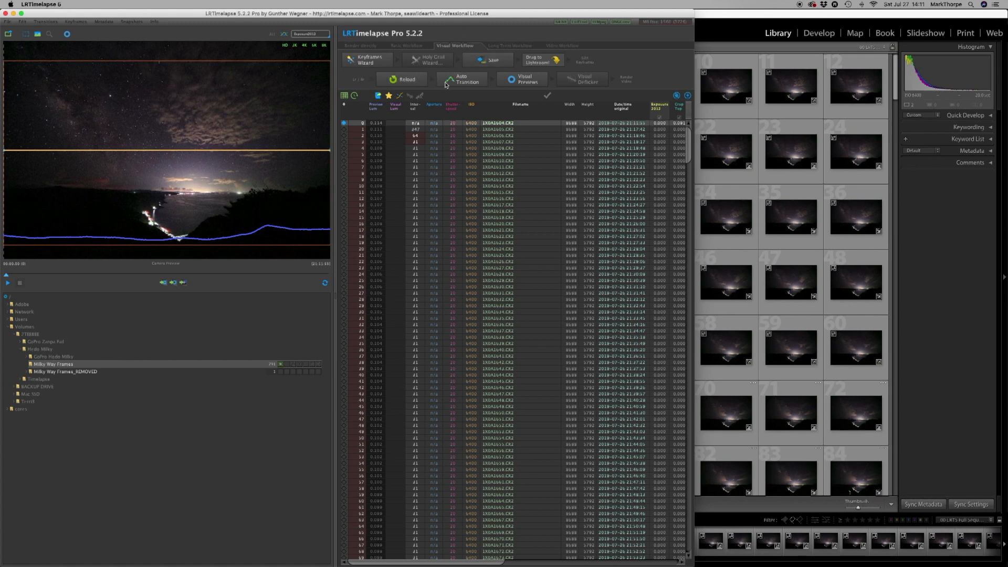
left_click(465, 83)
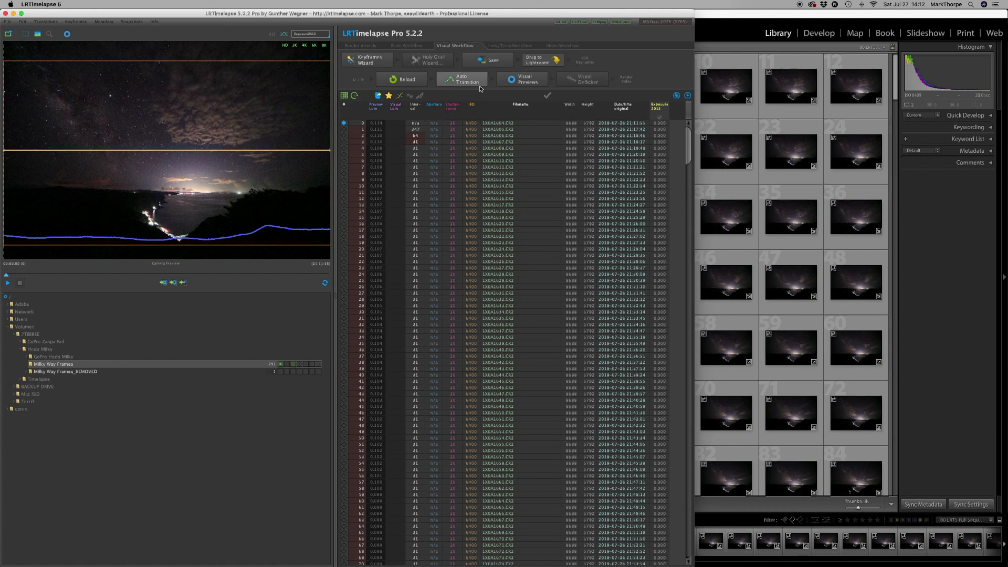
Generate the visual previews, play the time-lapse preview, and return to the first frame.
left_click(532, 82)
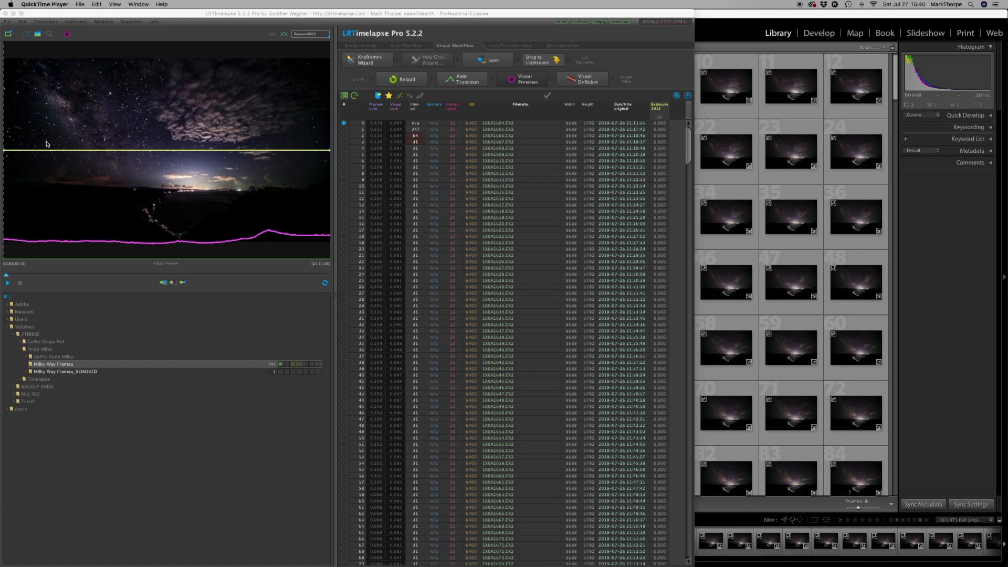
left_click(8, 284)
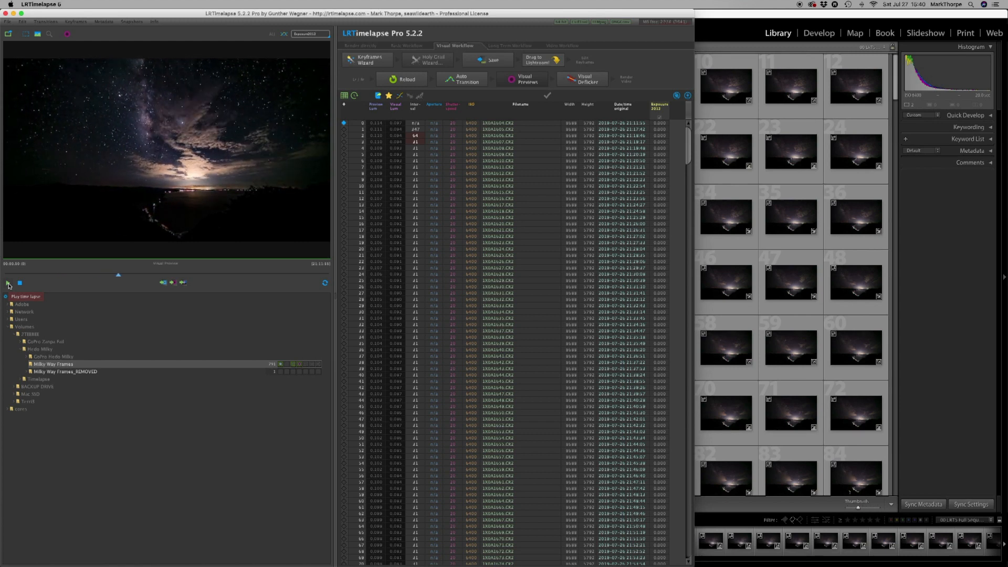
left_click(9, 285)
left_click(124, 275)
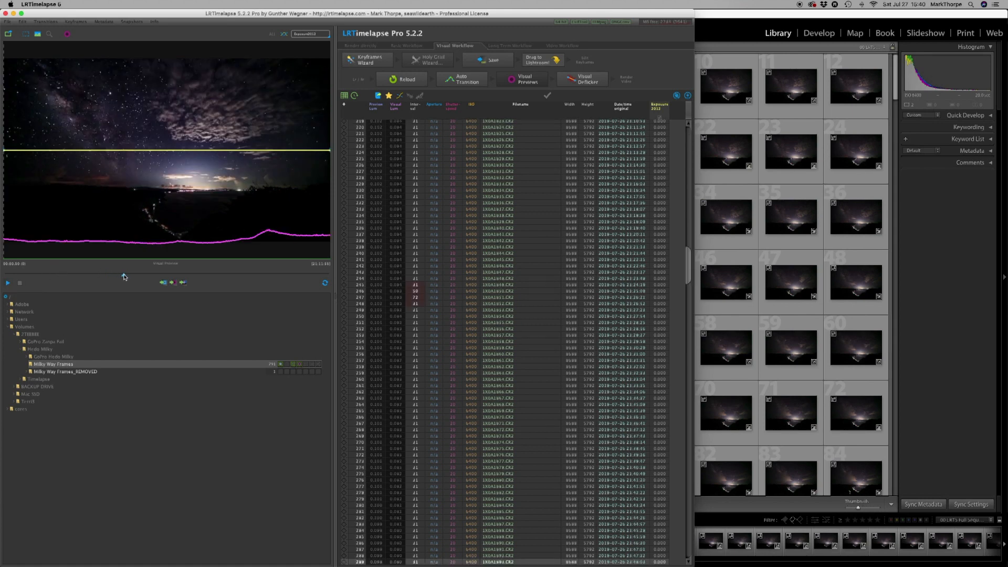
left_click_drag(124, 277, 4, 278)
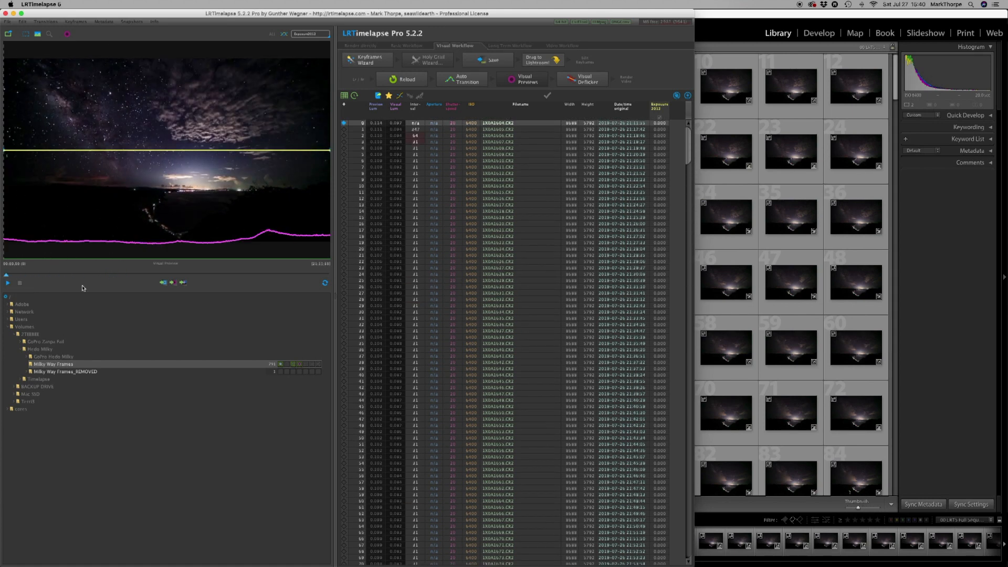
Apply Visual Deflicker to the sequence with smoothing at about 35 and default accuracy.
left_click(586, 82)
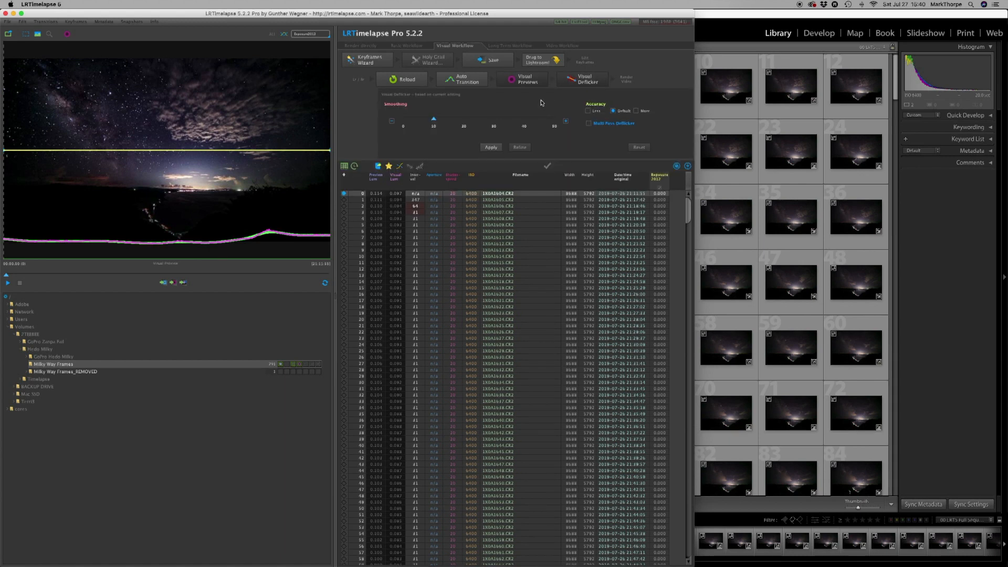
left_click_drag(434, 120, 508, 120)
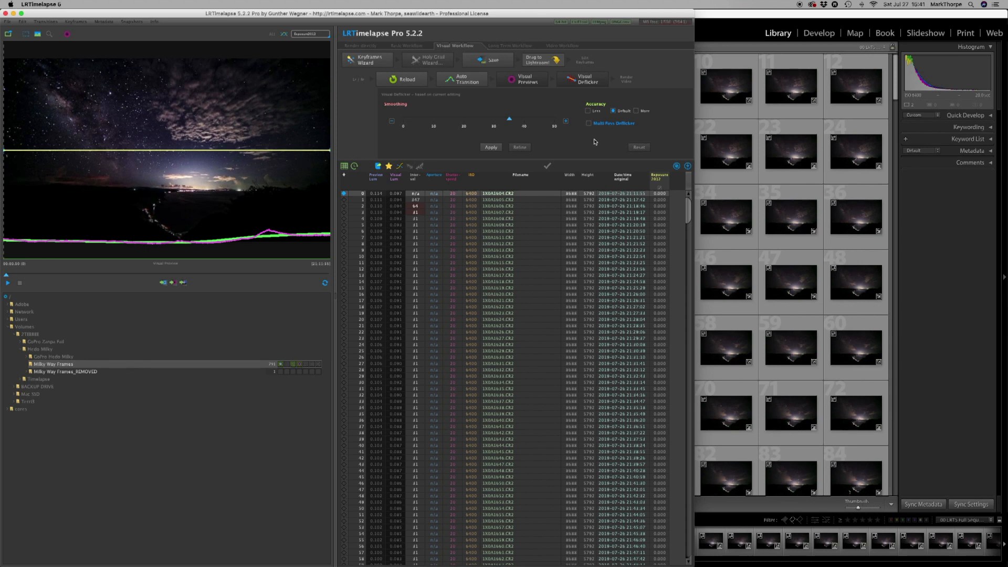
left_click(491, 148)
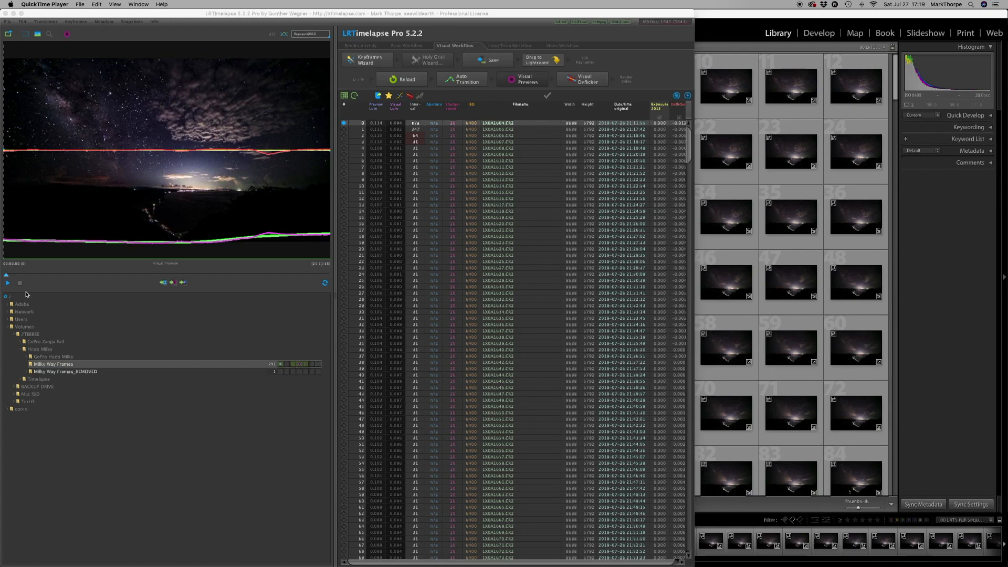
Play back the deflickered time-lapse preview, stop it, and return to the first frame.
left_click(7, 283)
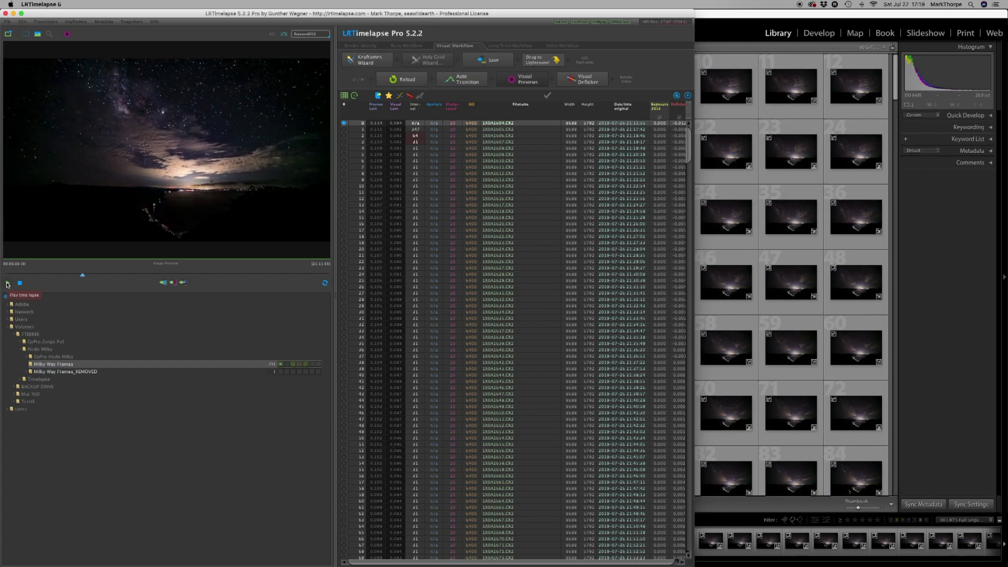
left_click(20, 283)
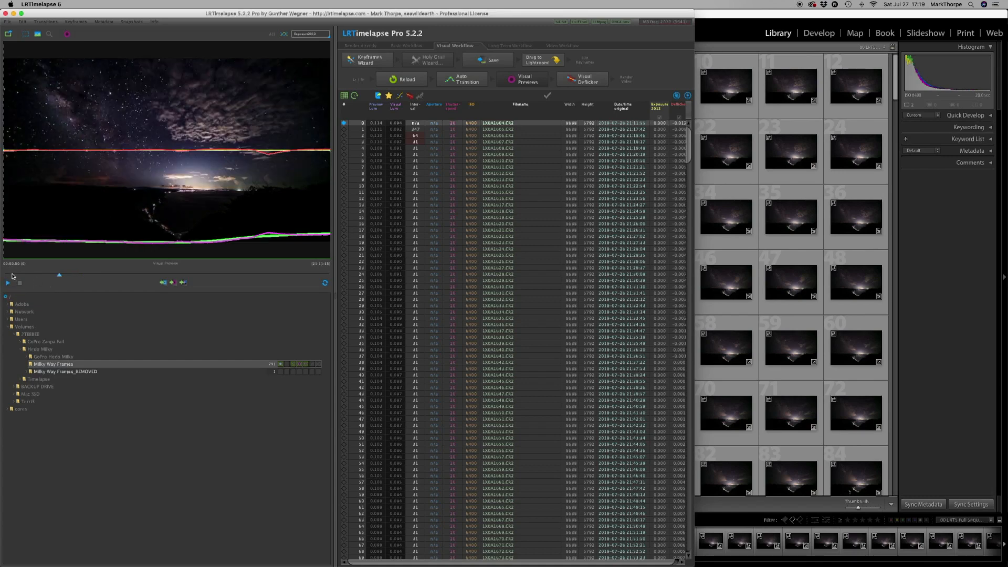
left_click(28, 277)
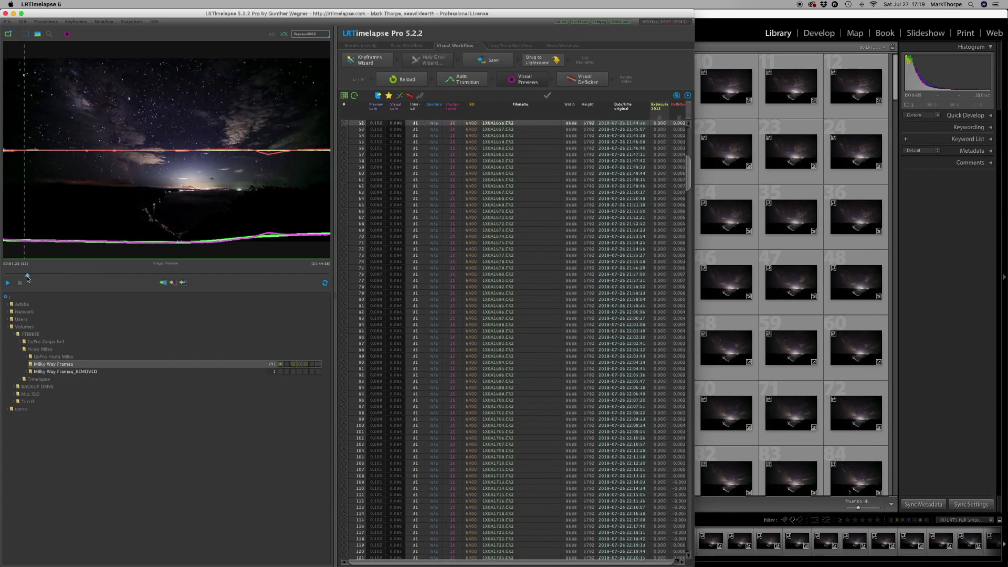
left_click_drag(27, 276, 12, 280)
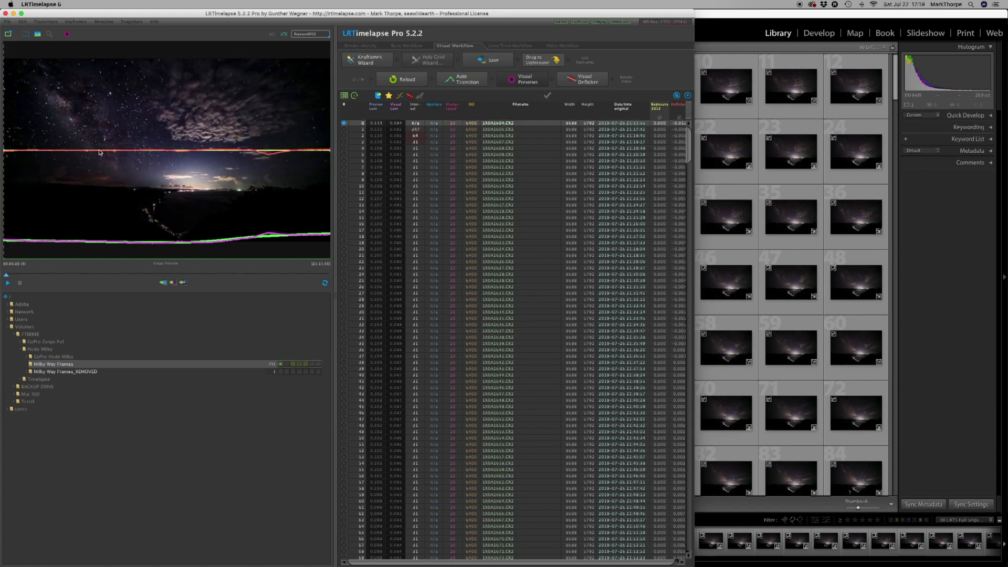
Switch to Lightroom Classic, select all photos in the full sequence, and read their metadata from files.
left_click(705, 14)
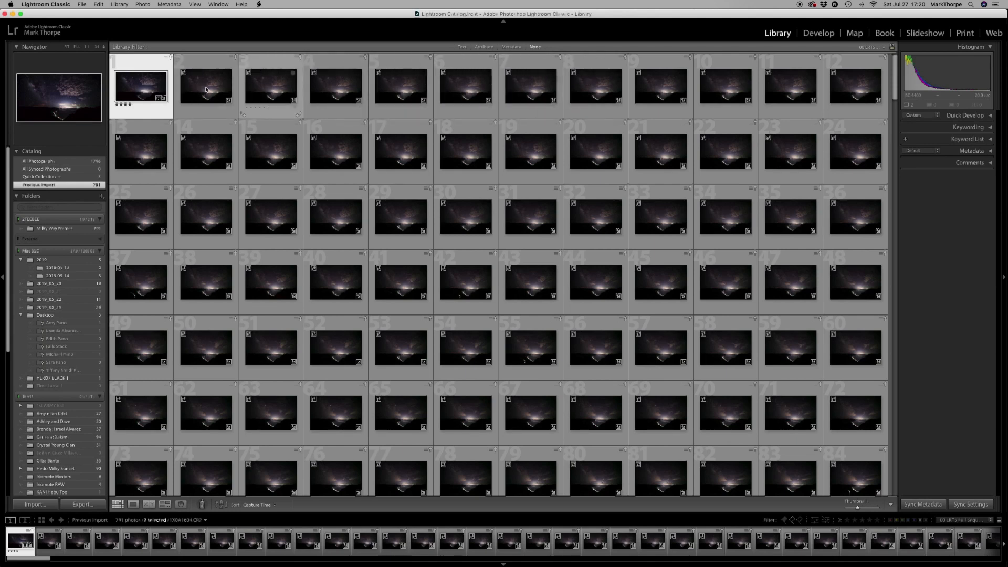
left_click(99, 4)
left_click(110, 68)
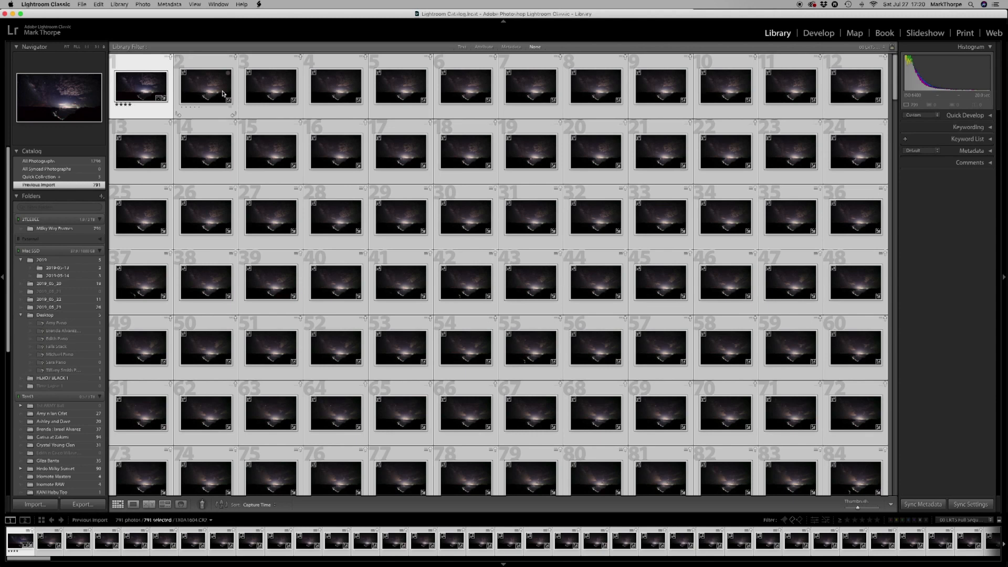
left_click(172, 3)
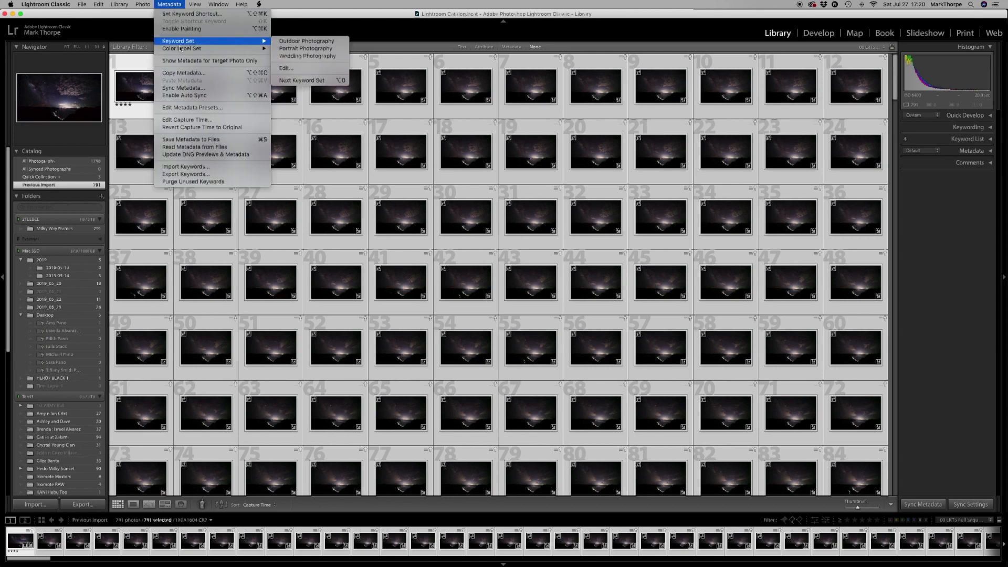
left_click(175, 147)
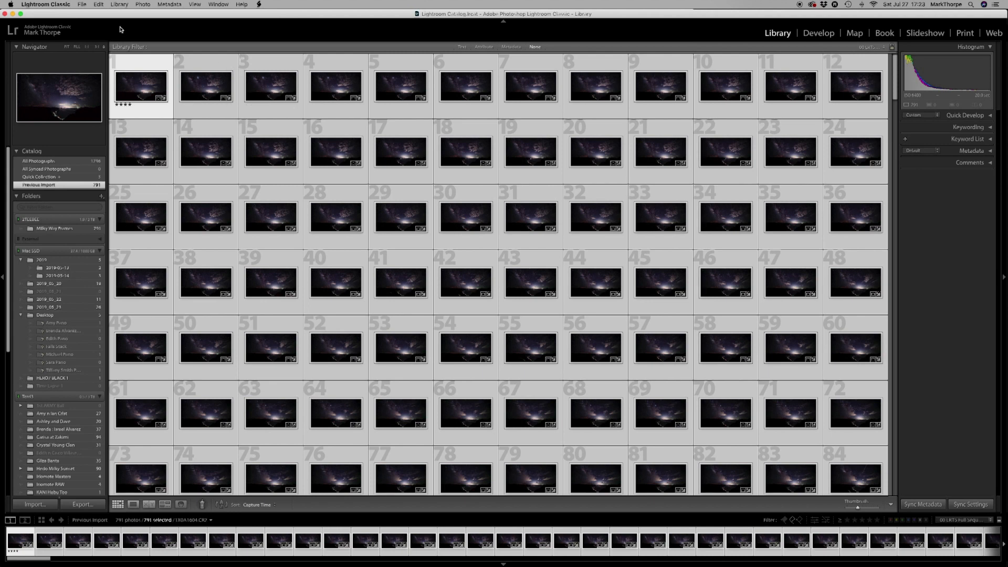
left_click(144, 5)
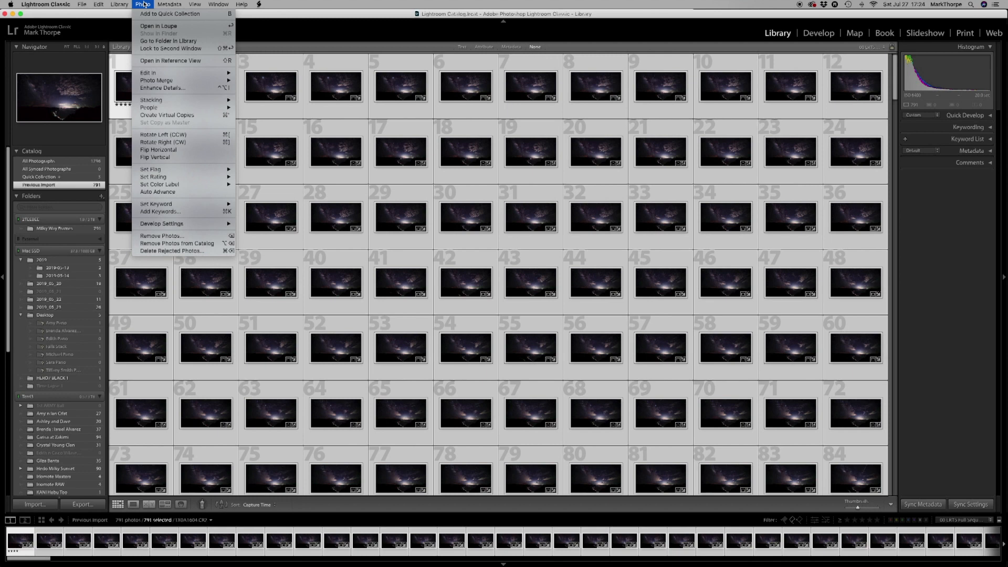
Show the selected photos in their library folder and start exporting them with the LRTimelapse preset LRT Pro (TIFF, 16bit).
left_click(146, 40)
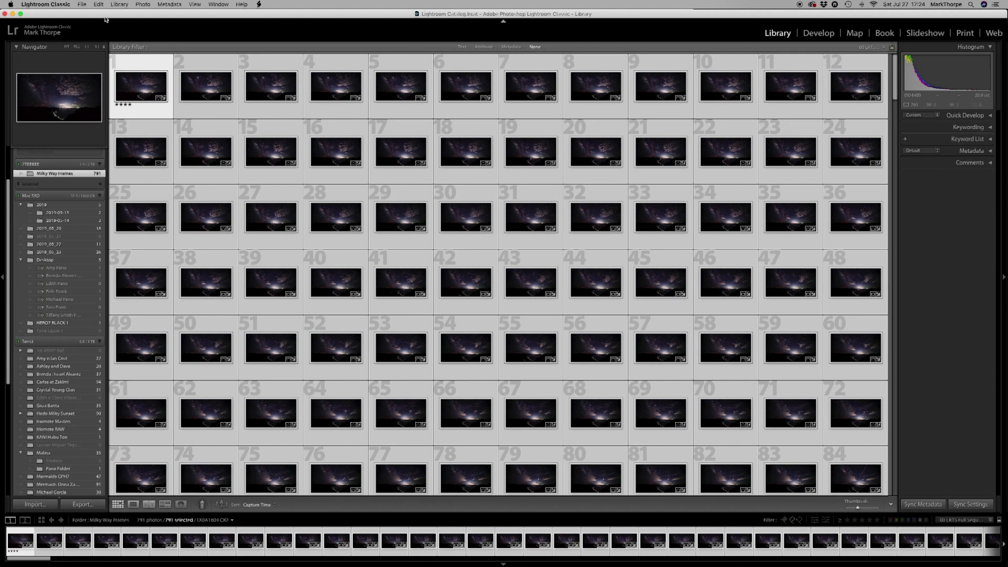
left_click(81, 4)
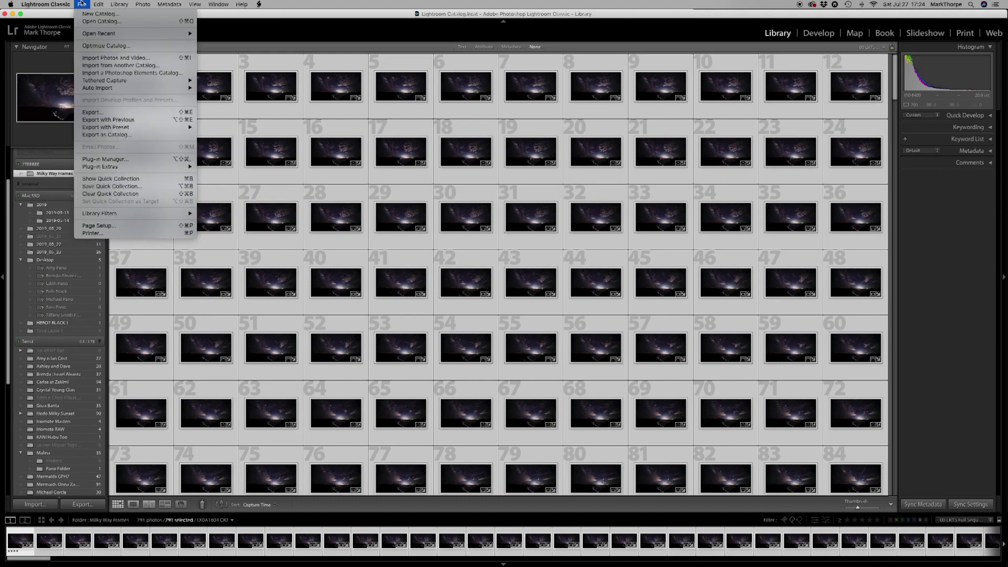
left_click(83, 113)
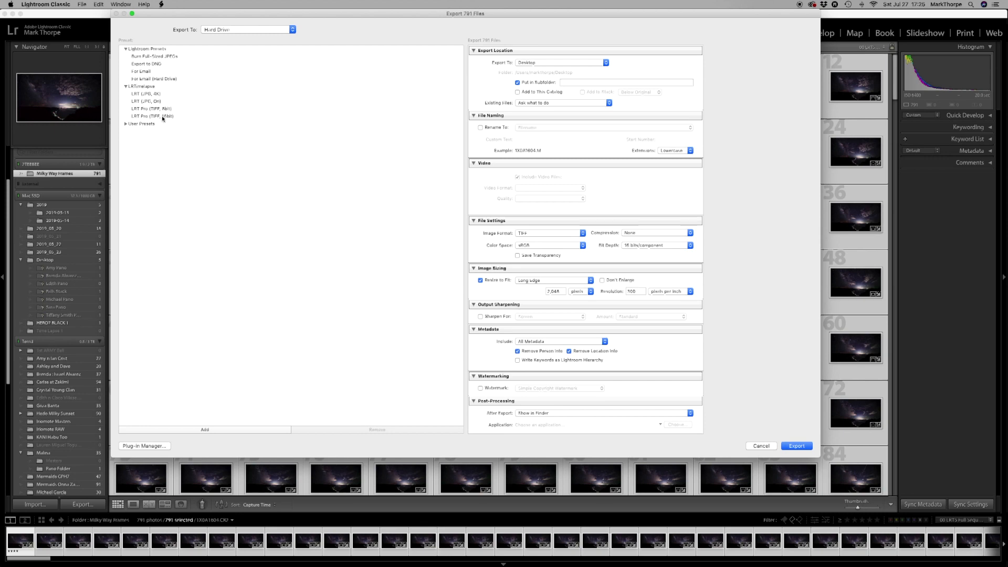
left_click(163, 117)
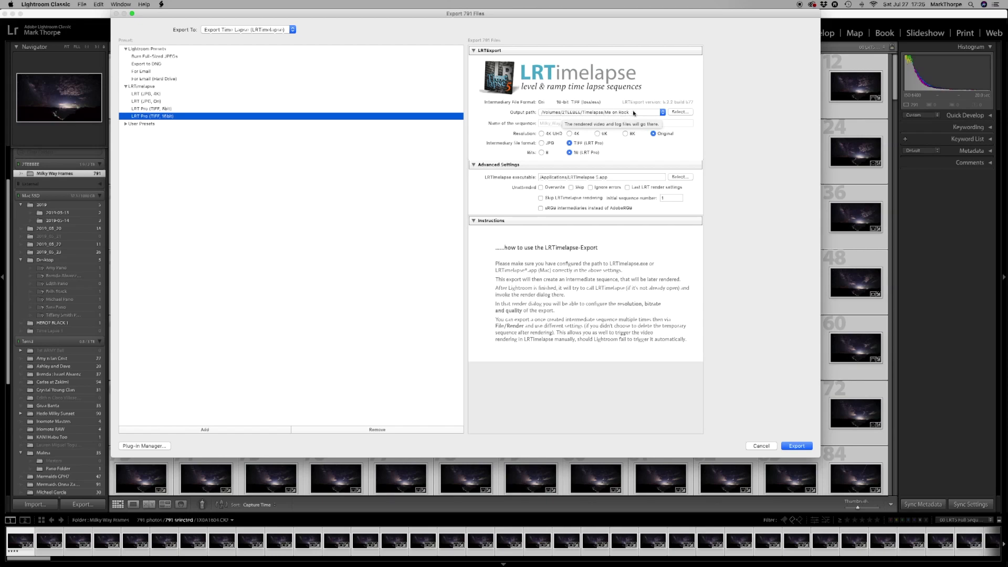
Set the export's output path to a new folder named Hedo Milky Timelapse inside the Hedo Milky folder.
left_click(680, 112)
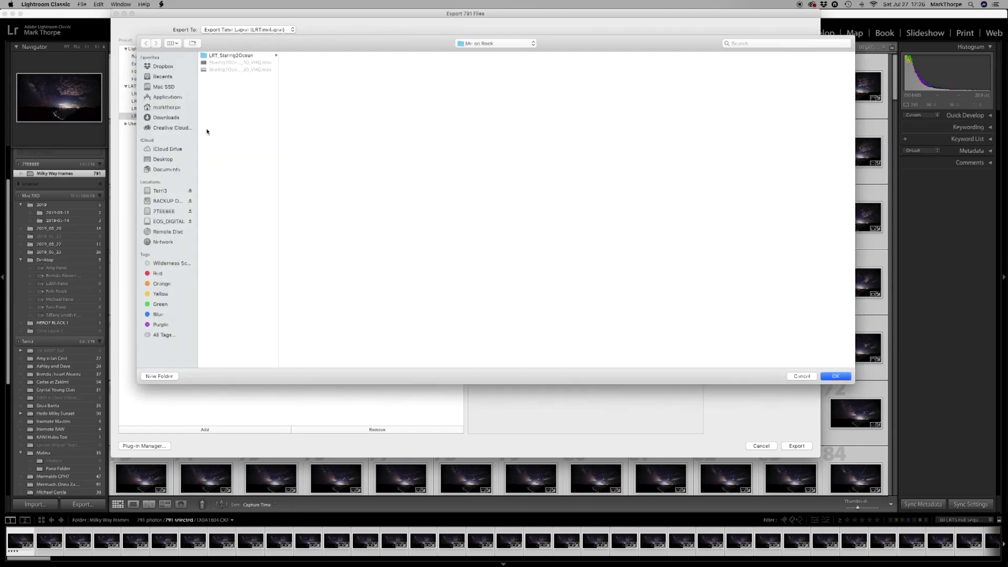
left_click(163, 211)
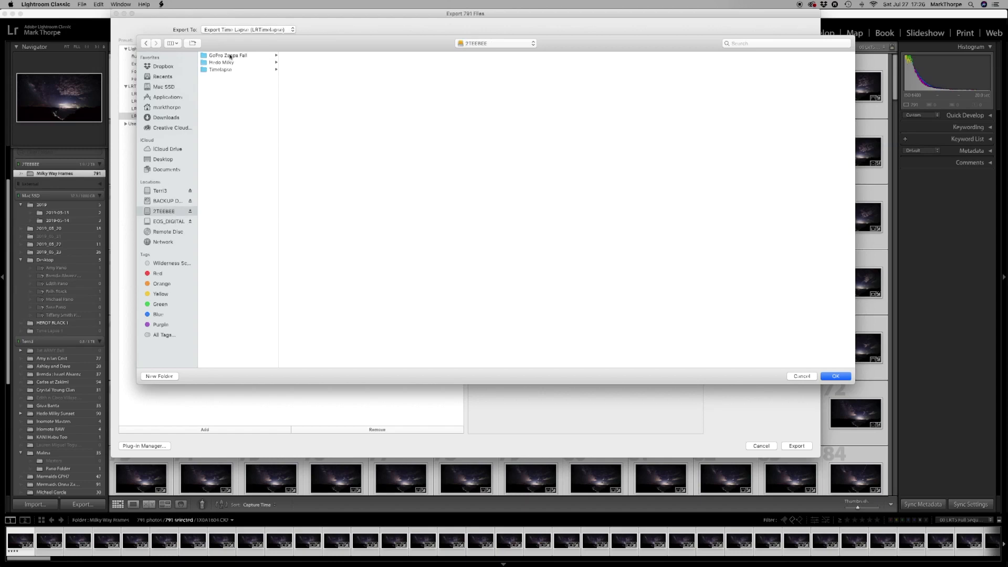
left_click(222, 62)
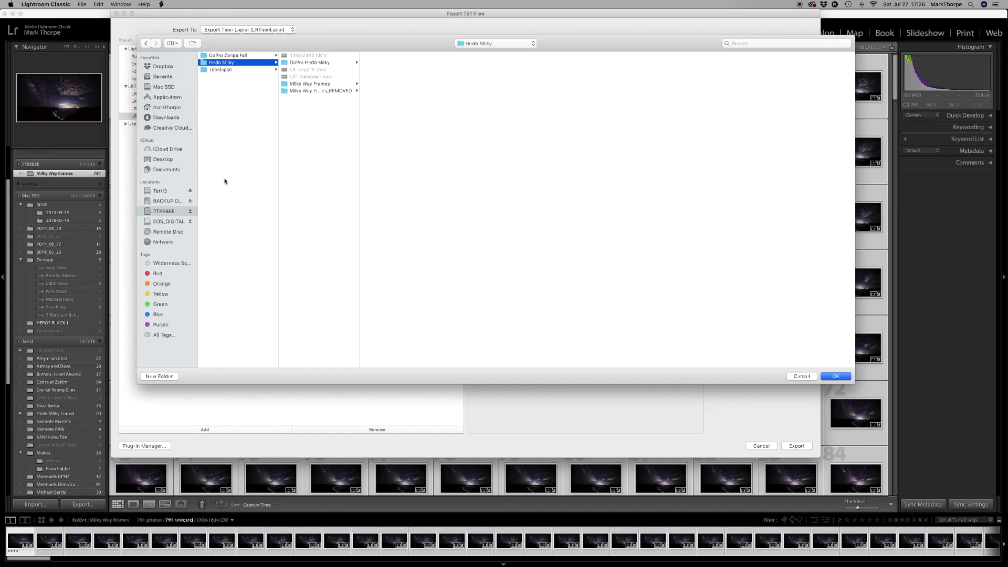
left_click(162, 377)
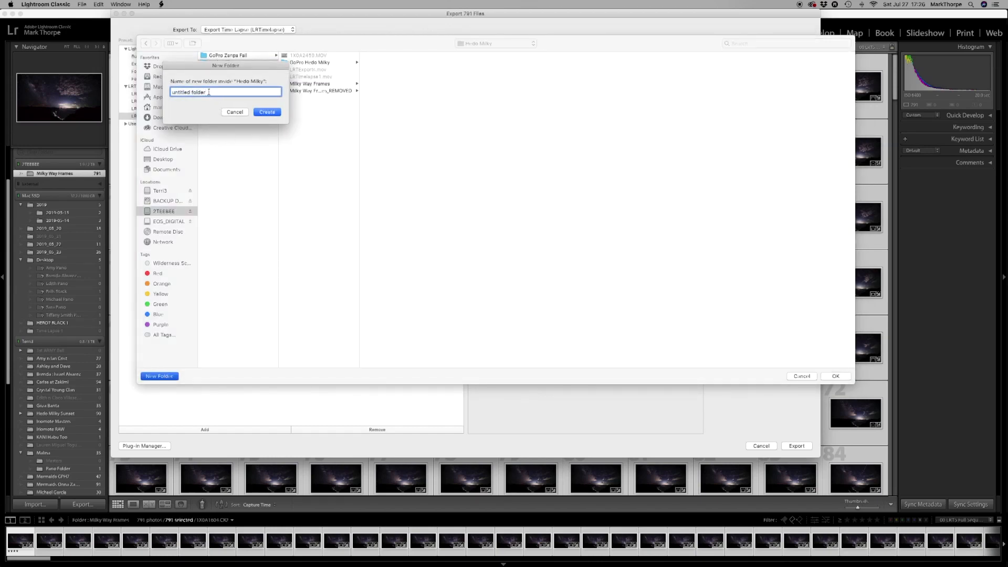
type("Hedo Milky Timelapse")
left_click(268, 113)
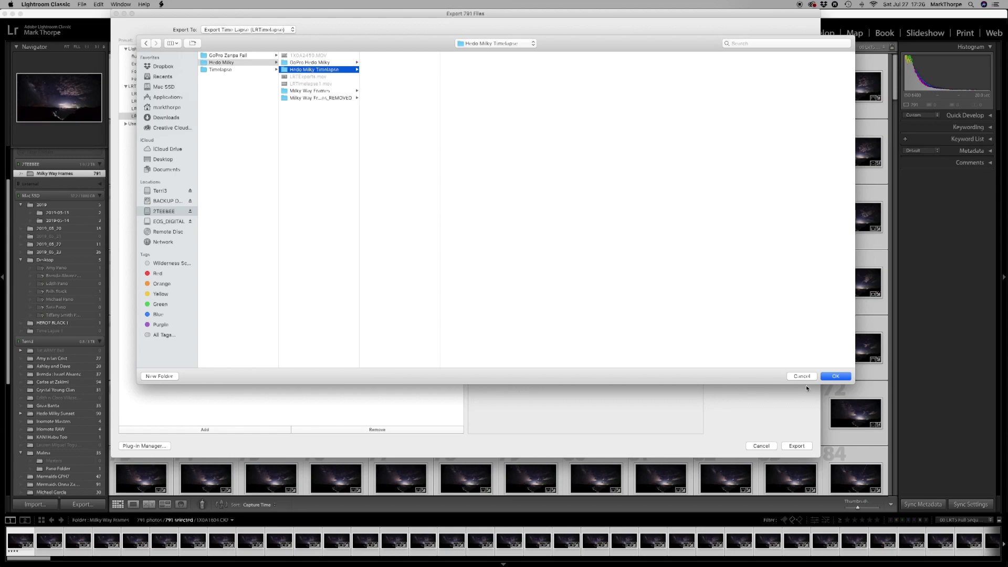
left_click(835, 375)
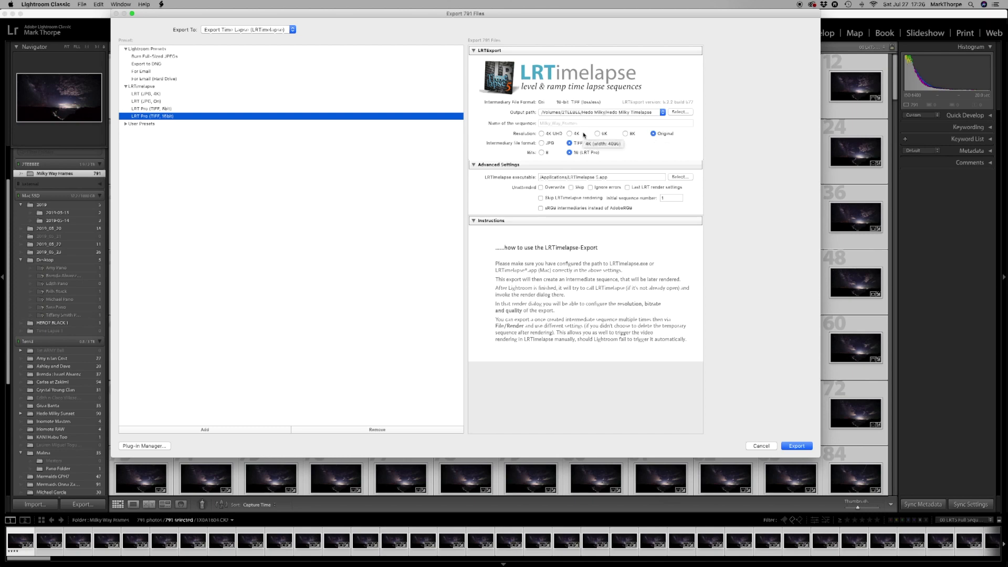
Set the intermediate sequence's resolution to 4K UHD and export it.
left_click(542, 134)
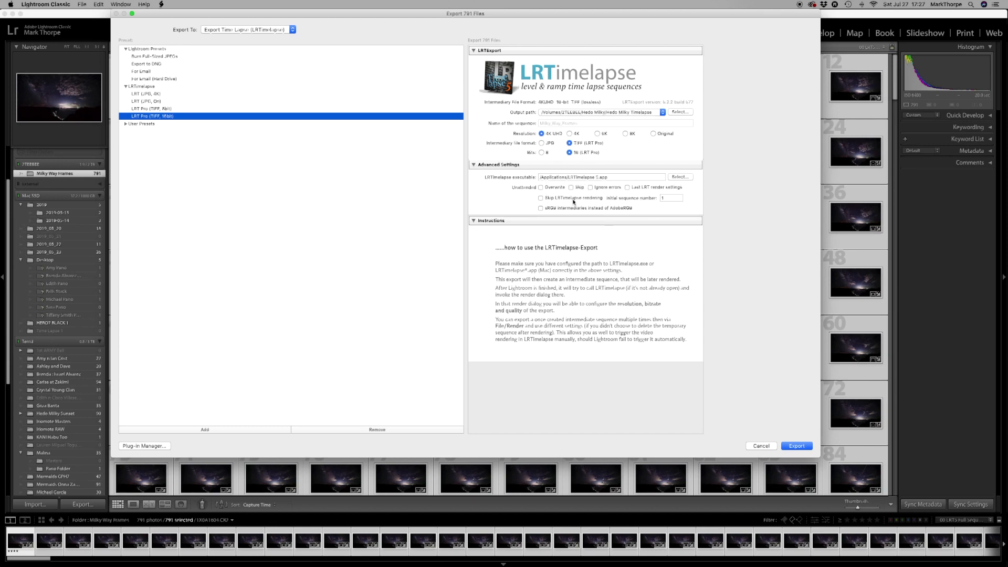
left_click(797, 446)
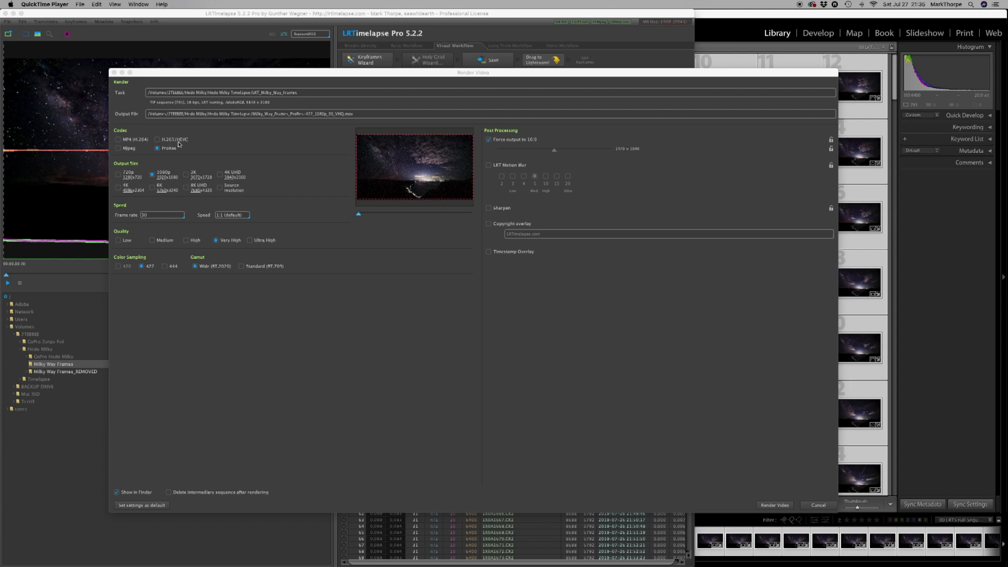
Configure the LRTimelapse video render as H.265/HEVC at 4K UHD with Ultra High quality, 1:1 speed and 444 color sampling.
left_click(158, 139)
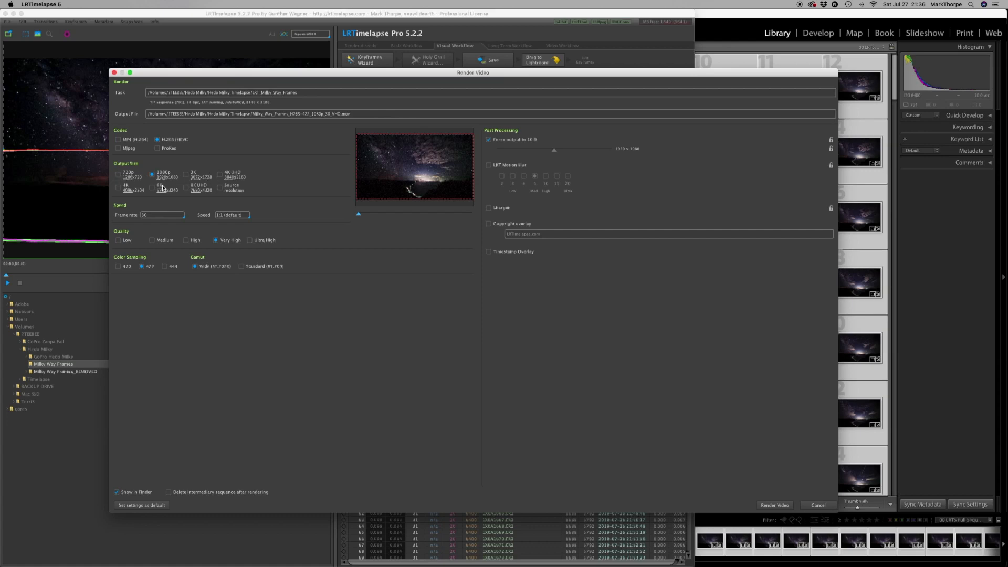
left_click(220, 176)
left_click(247, 216)
left_click(246, 216)
left_click(166, 268)
Keep the copyright and timestamp overlays disabled and render the video.
left_click(545, 235)
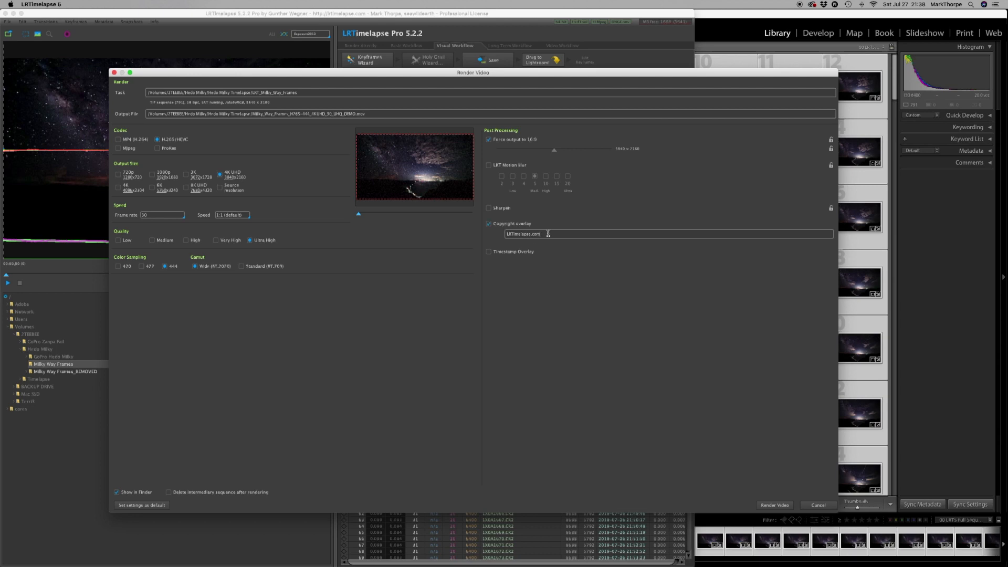
left_click(489, 224)
left_click(489, 253)
left_click(489, 253)
left_click(781, 505)
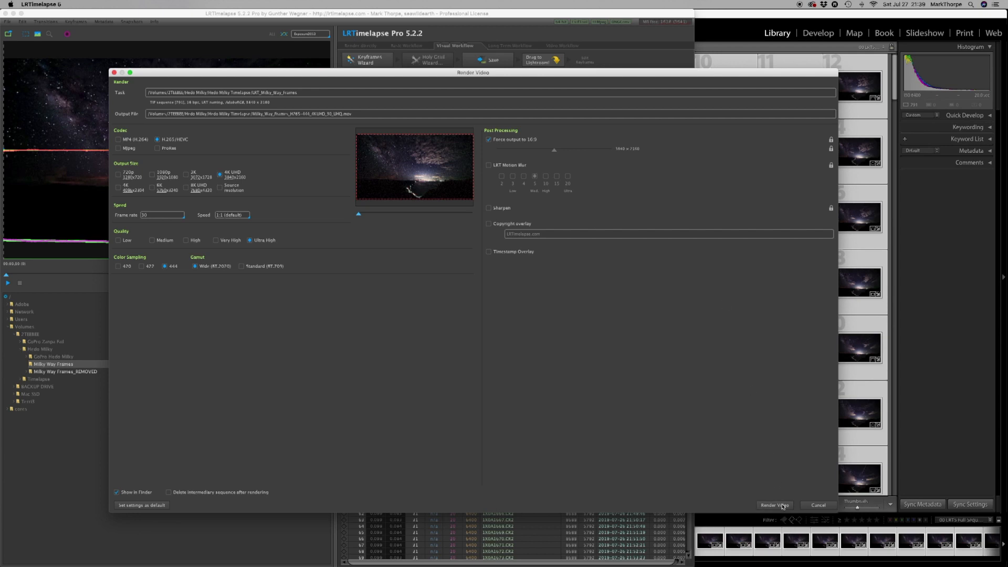